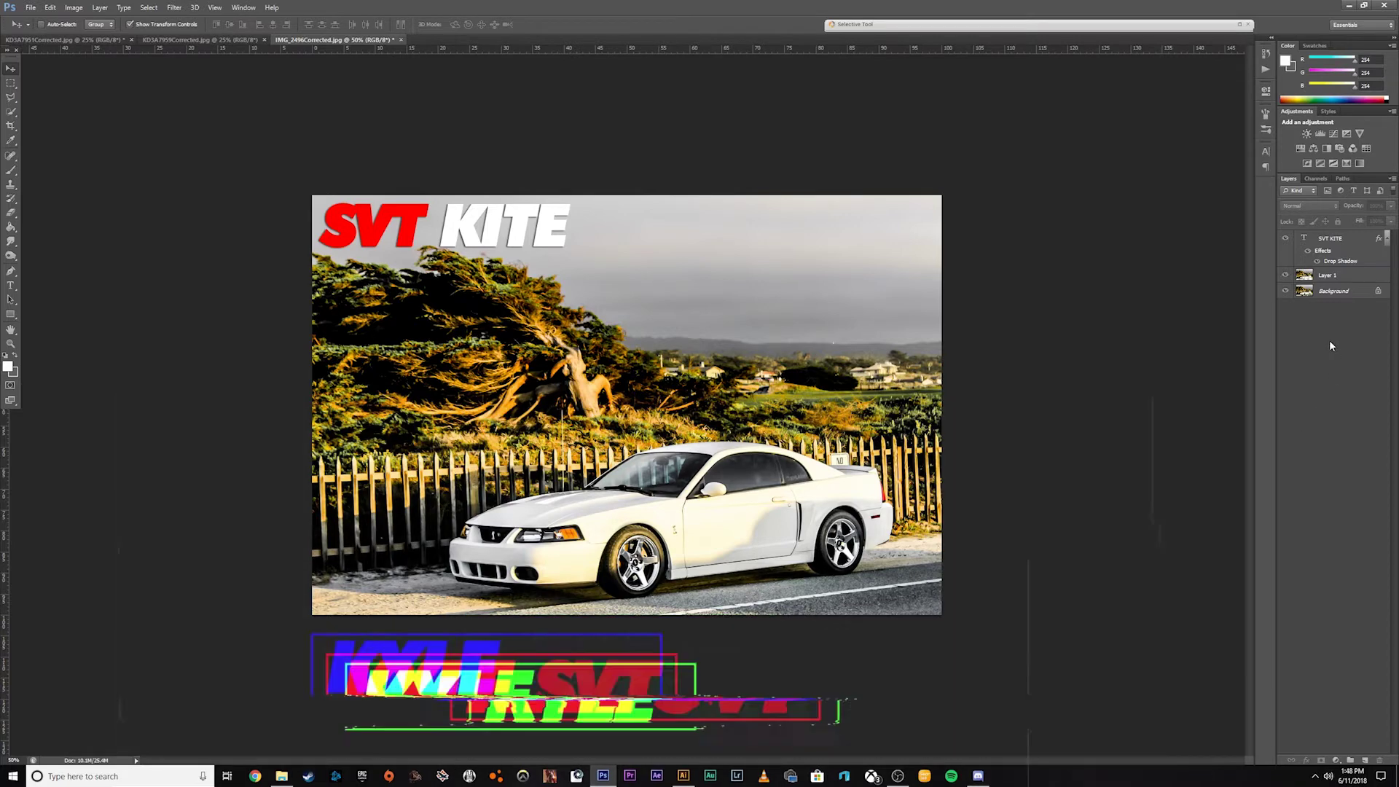
# - Hide Layer 1 to show the original photo and make the Background layer active
pyautogui.click(1285, 276)
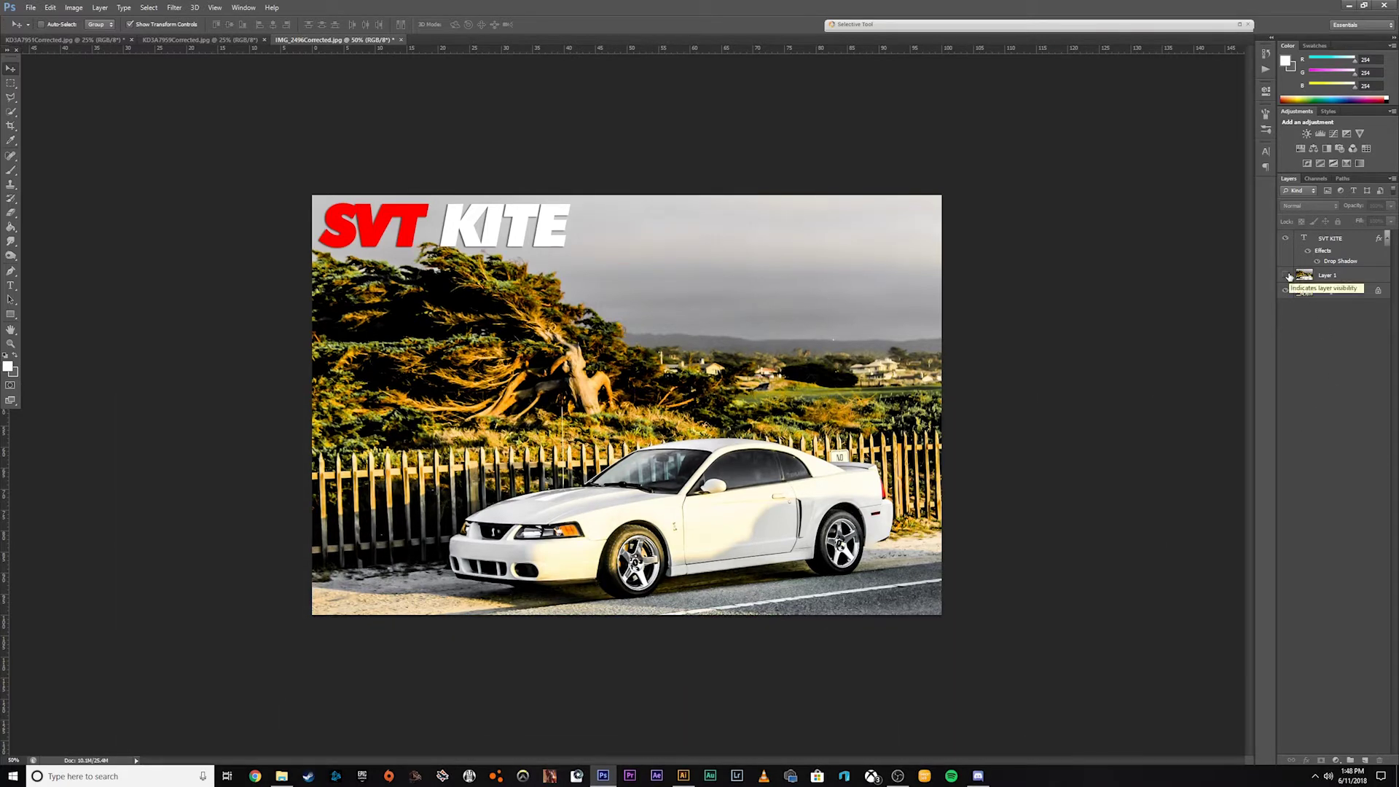
pyautogui.click(1287, 276)
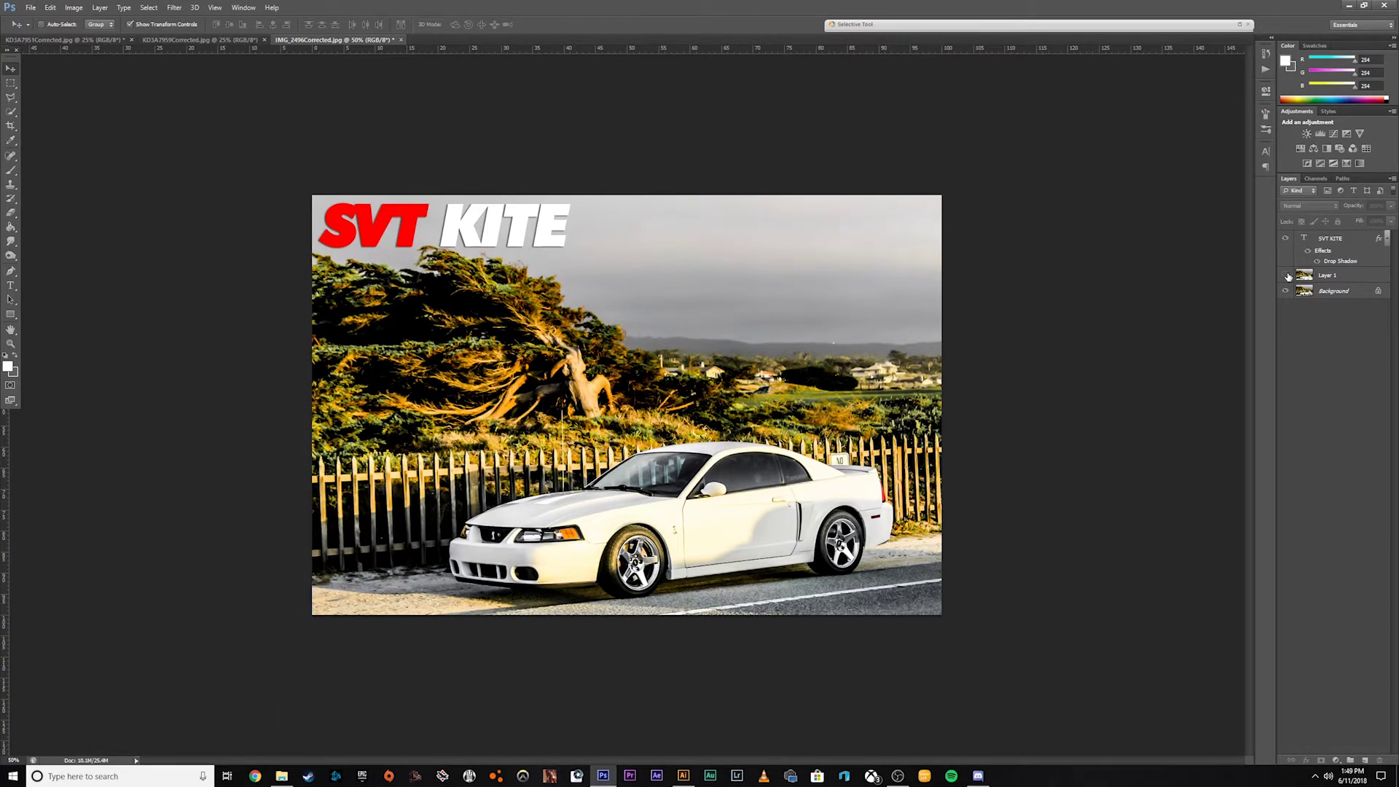
pyautogui.click(1287, 276)
pyautogui.click(1335, 294)
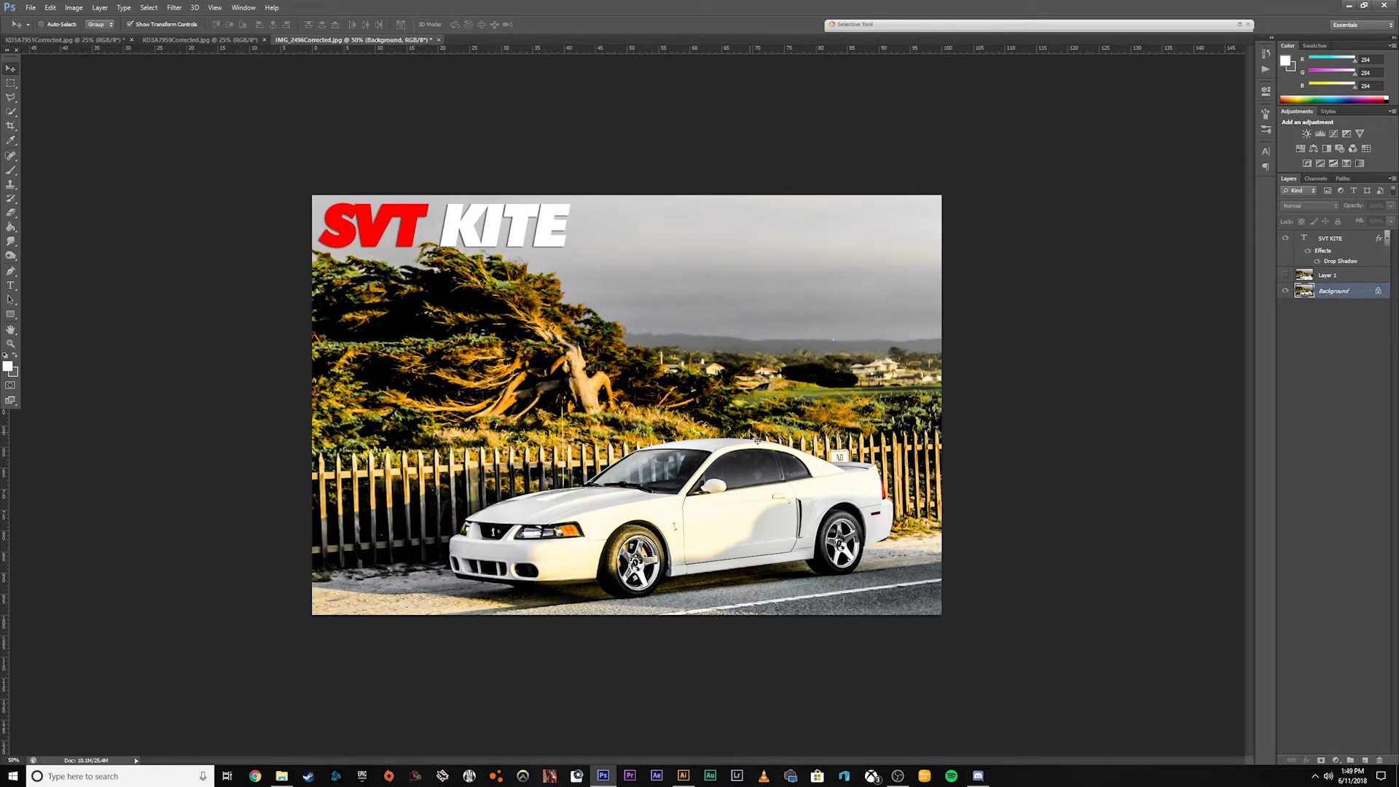
# - Using the Polygonal Lasso, trace from the photo's left edge along the underside of the front bumper to the front tire
pyautogui.click(12, 98)
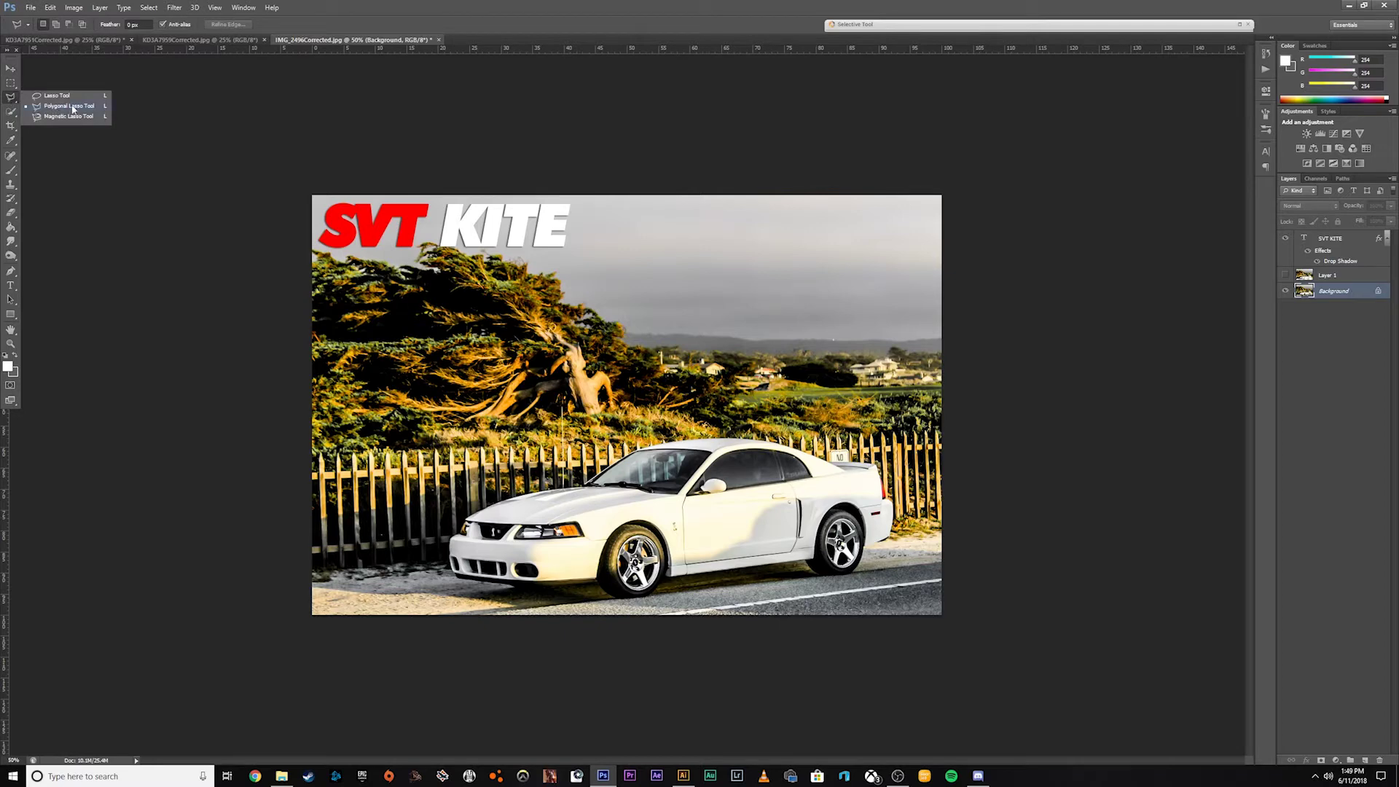
pyautogui.click(72, 109)
pyautogui.click(13, 760)
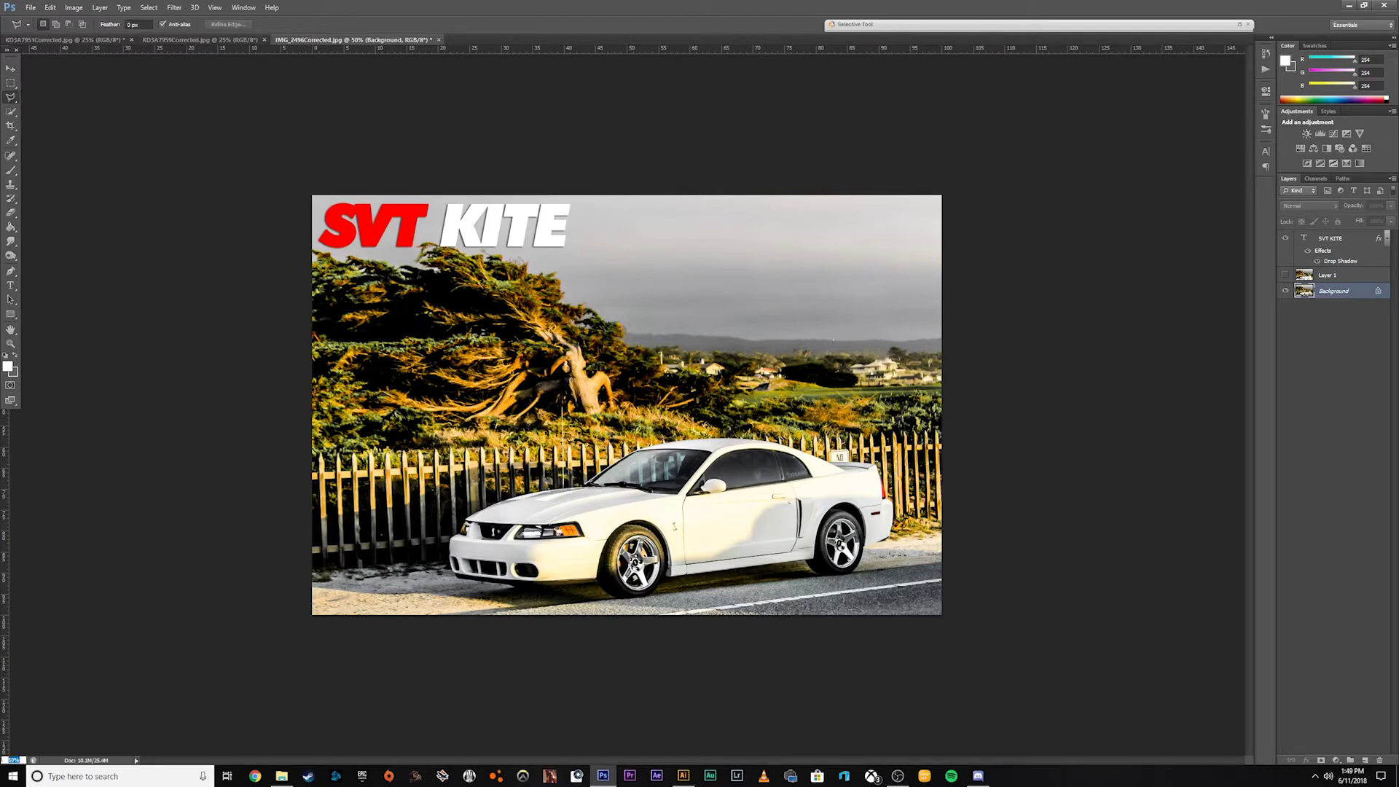
pyautogui.write('250')
pyautogui.press('Return')
pyautogui.scroll(-3, 387, 652)
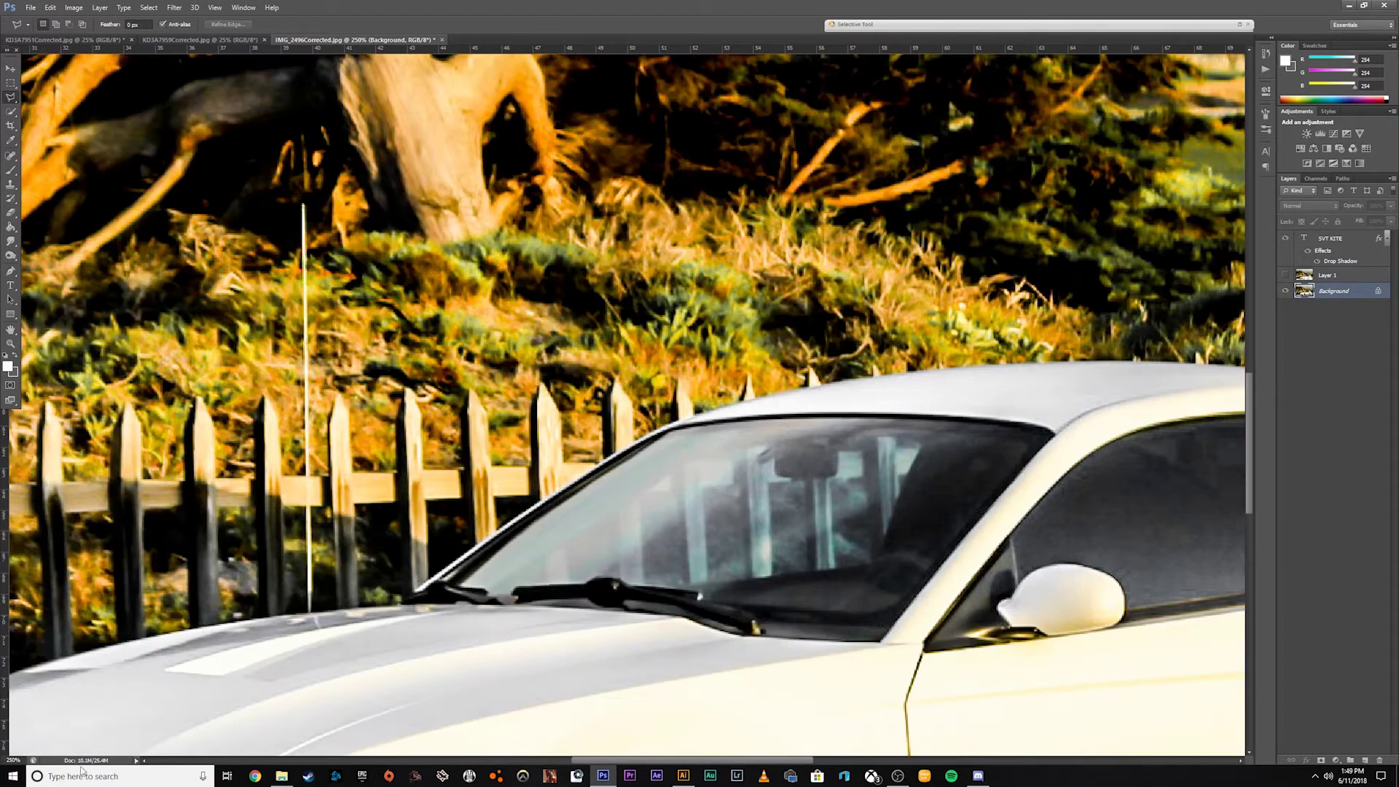
pyautogui.click(21, 756)
pyautogui.write('100')
pyautogui.press('Return')
pyautogui.scroll(-2, 375, 644)
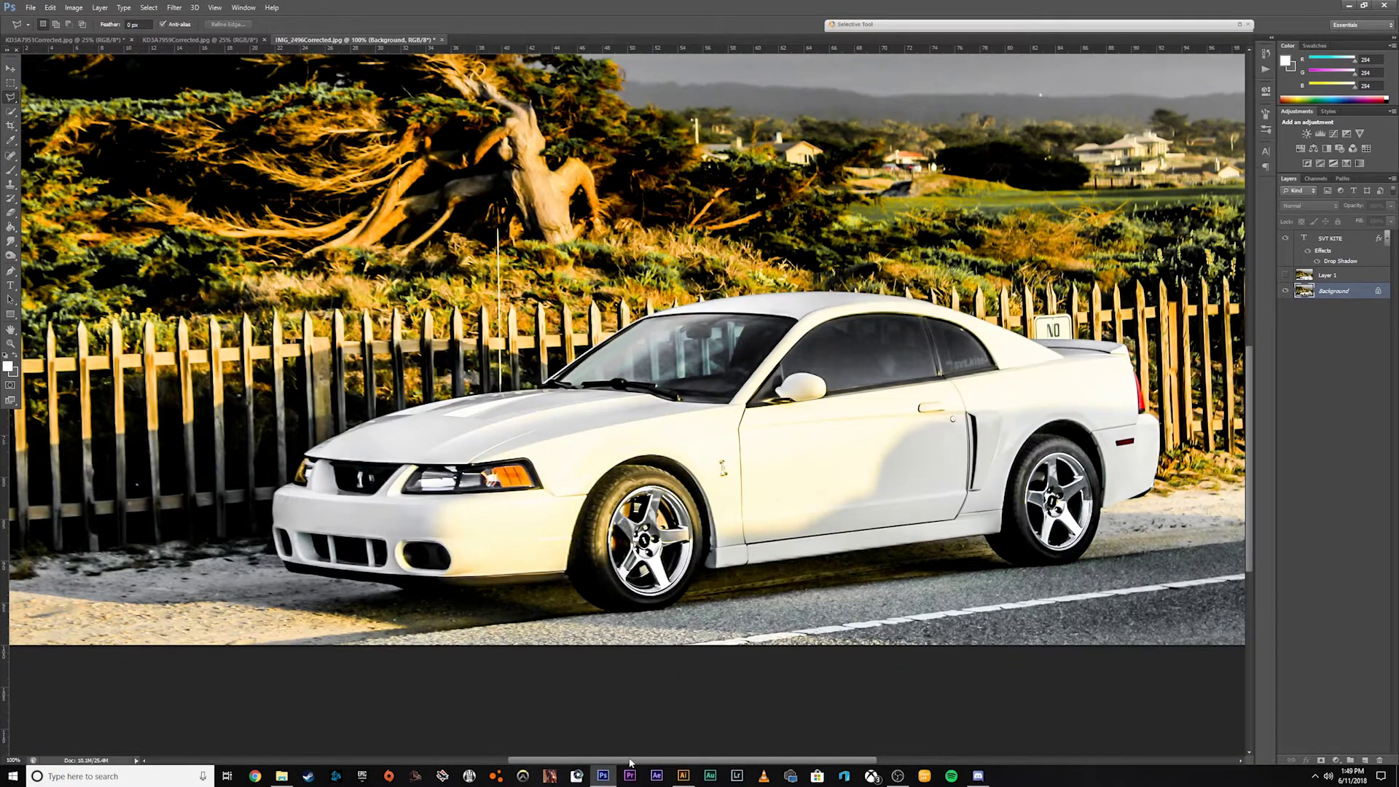
pyautogui.moveTo(630, 762); pyautogui.dragTo(576, 761)
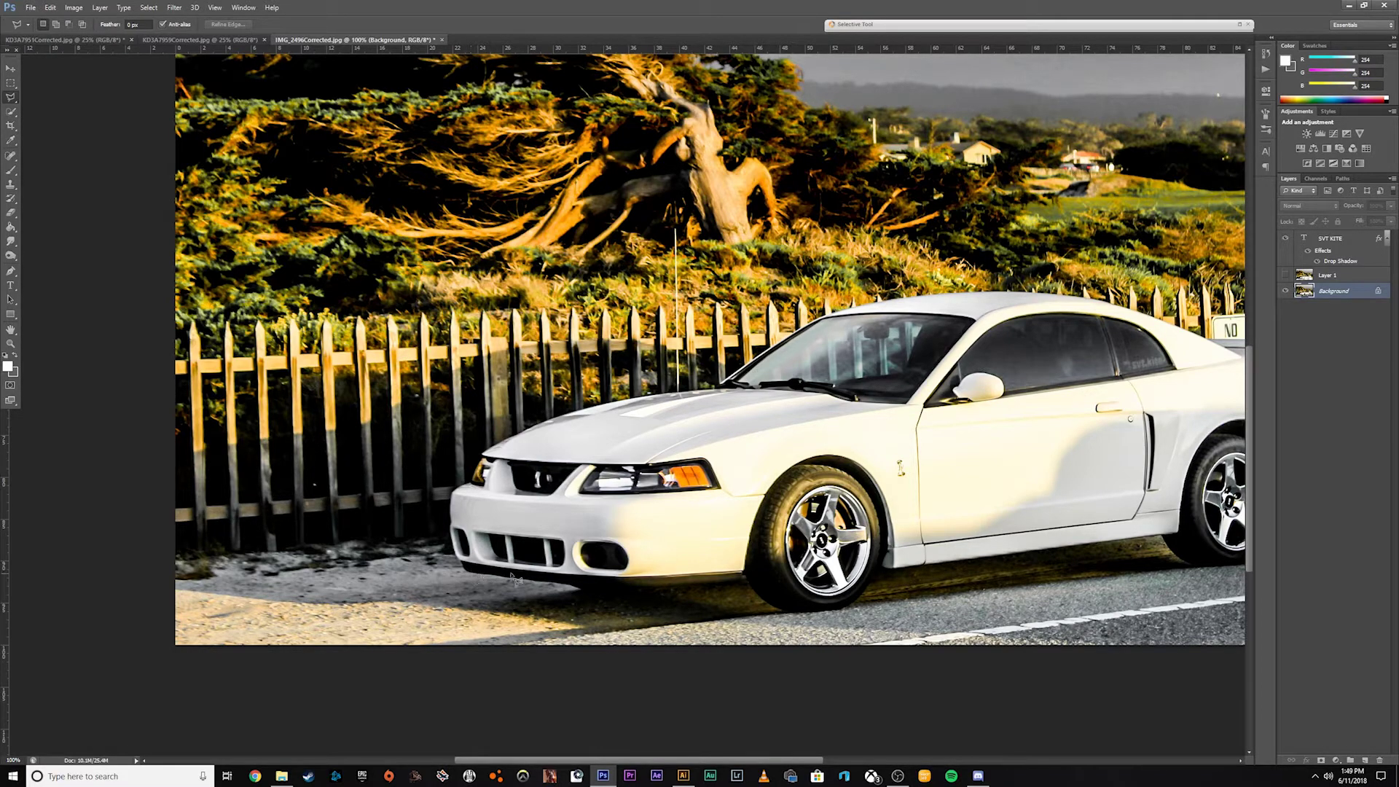
pyautogui.click(163, 577)
pyautogui.click(570, 586)
pyautogui.click(741, 582)
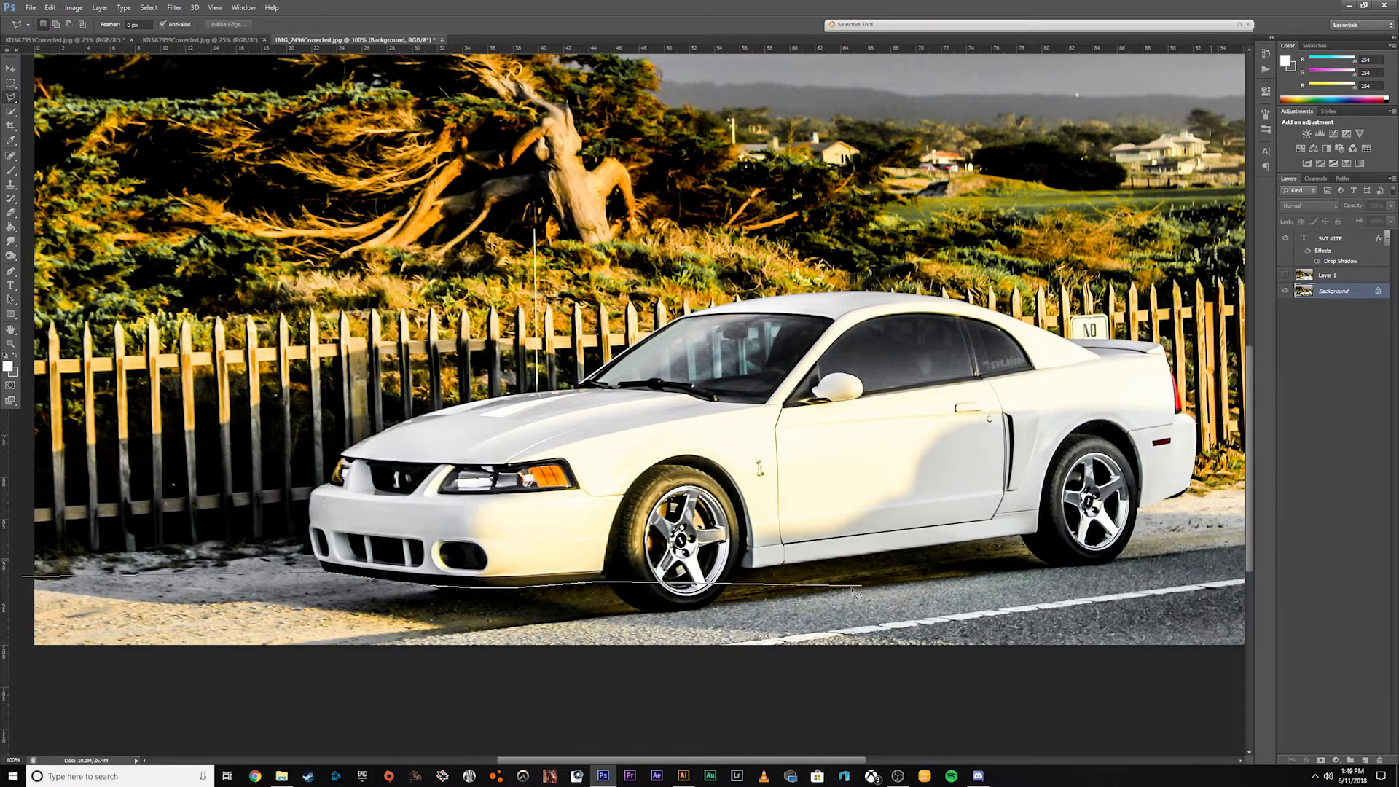
pyautogui.click(601, 580)
# - Continue the lasso outline up and over the front wheel arch, then down to the front end of the side skirt
pyautogui.click(610, 539)
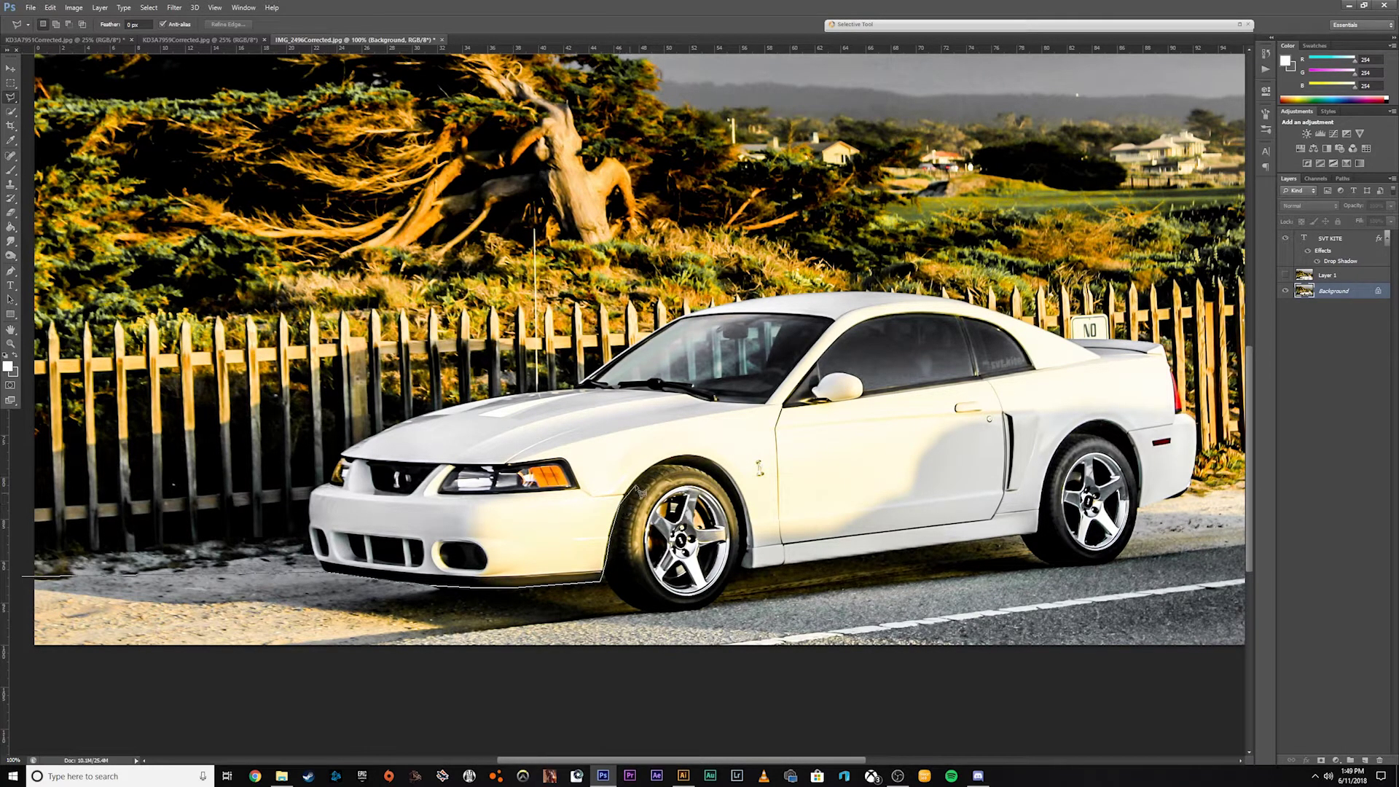
pyautogui.click(633, 484)
pyautogui.click(652, 466)
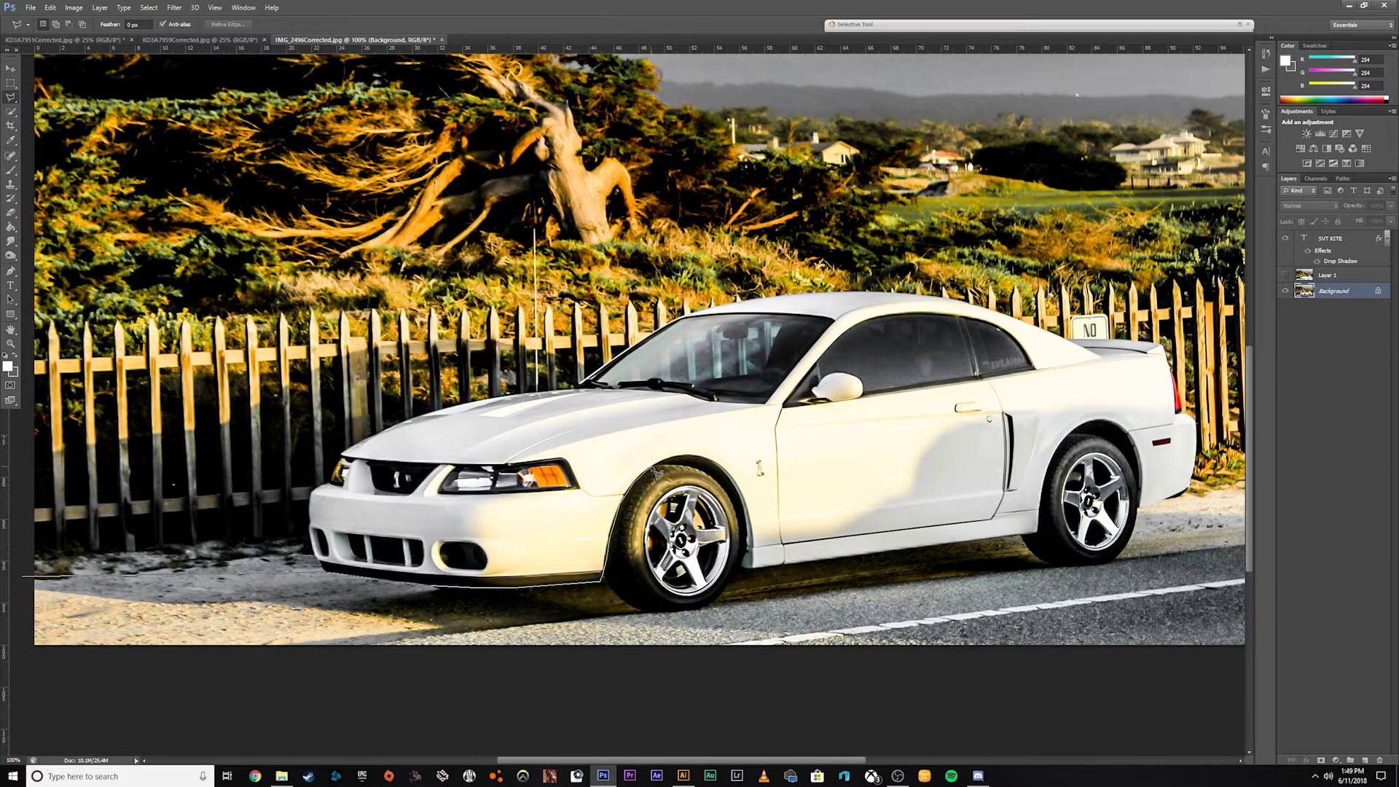
pyautogui.click(688, 455)
pyautogui.click(706, 460)
pyautogui.click(742, 567)
# - Extend the lasso outline along the bottom of the side skirt and over the rear wheel arch
pyautogui.click(944, 544)
pyautogui.click(1022, 535)
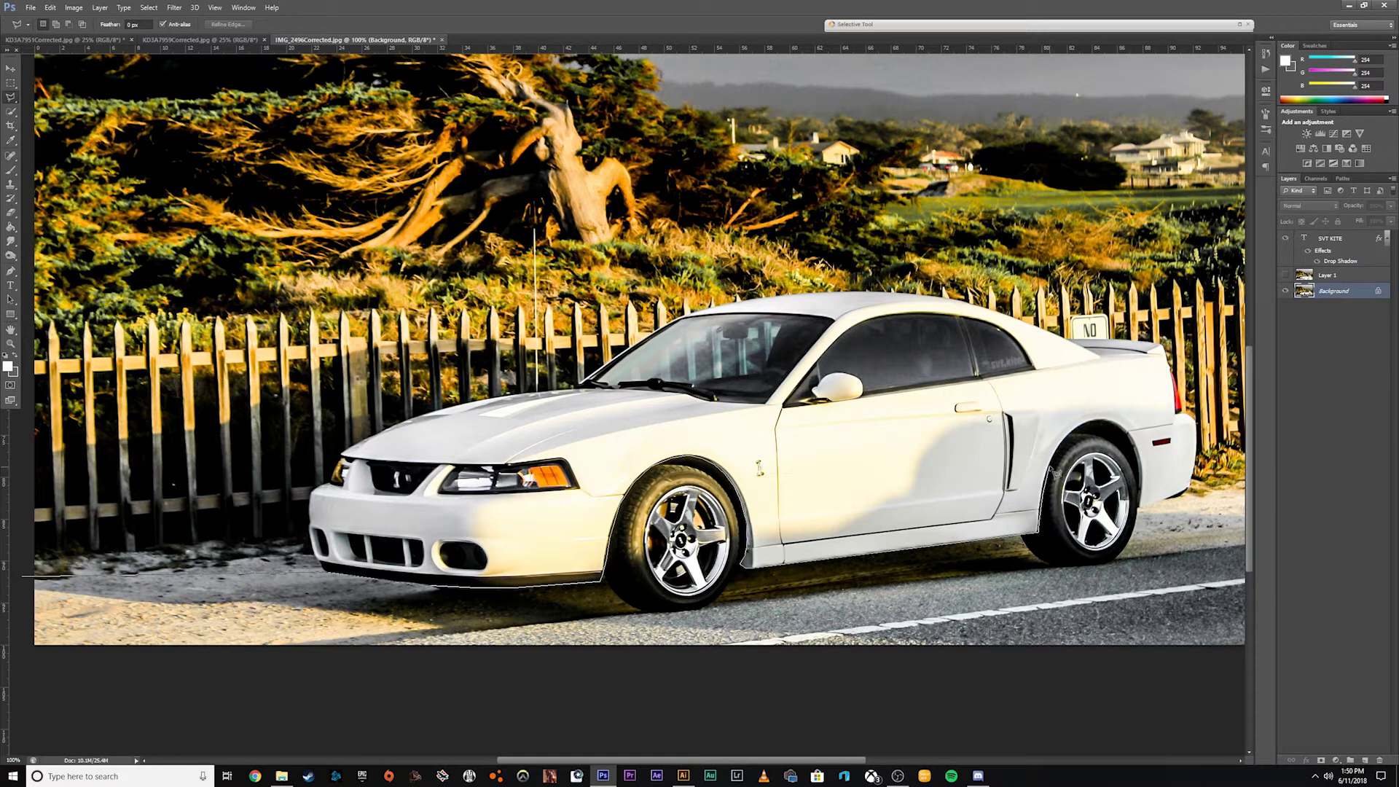
pyautogui.click(1050, 467)
pyautogui.click(1063, 443)
pyautogui.click(1078, 427)
pyautogui.click(1098, 421)
pyautogui.click(1129, 436)
pyautogui.click(1138, 457)
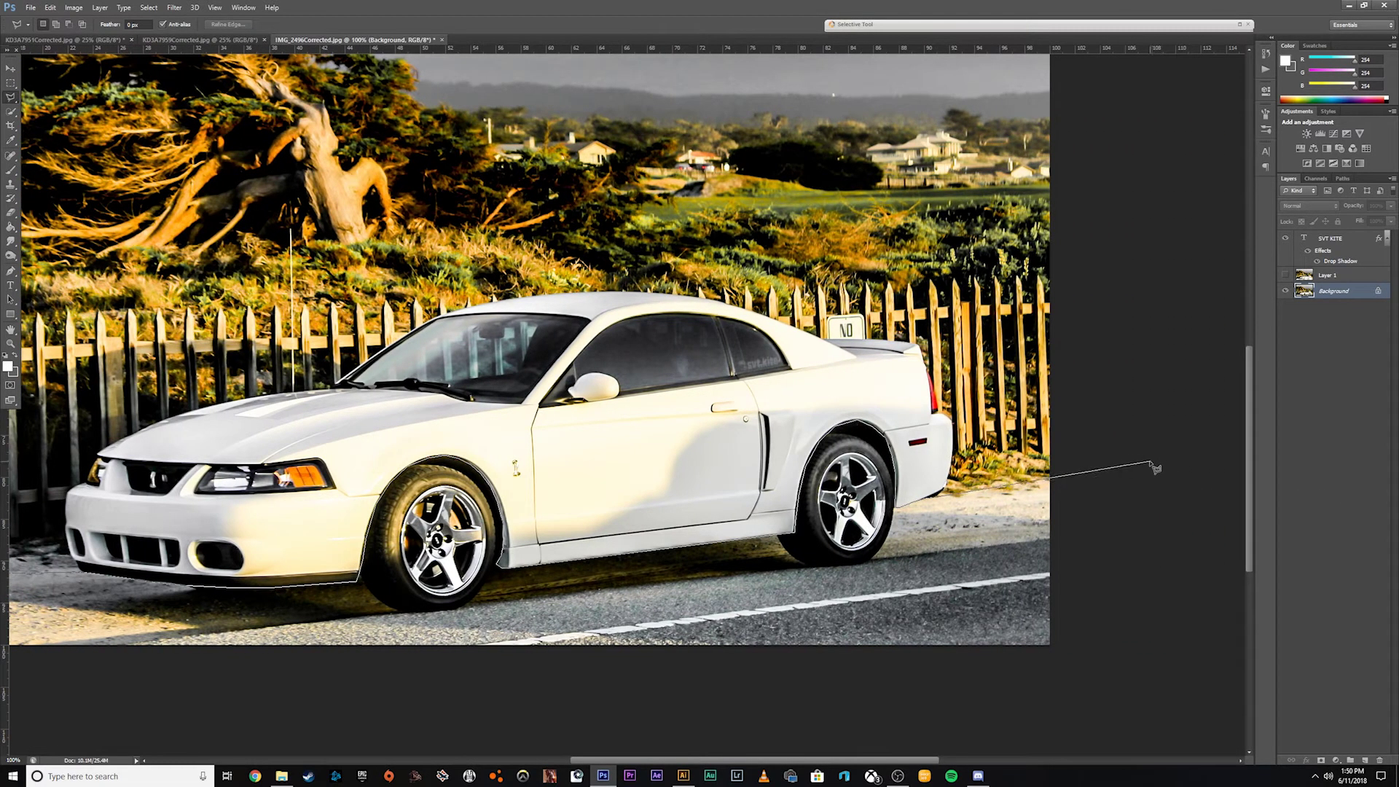
# - Close the selection around the outside of the photo and copy the selected car body and scenery to a new layer
pyautogui.click(1149, 461)
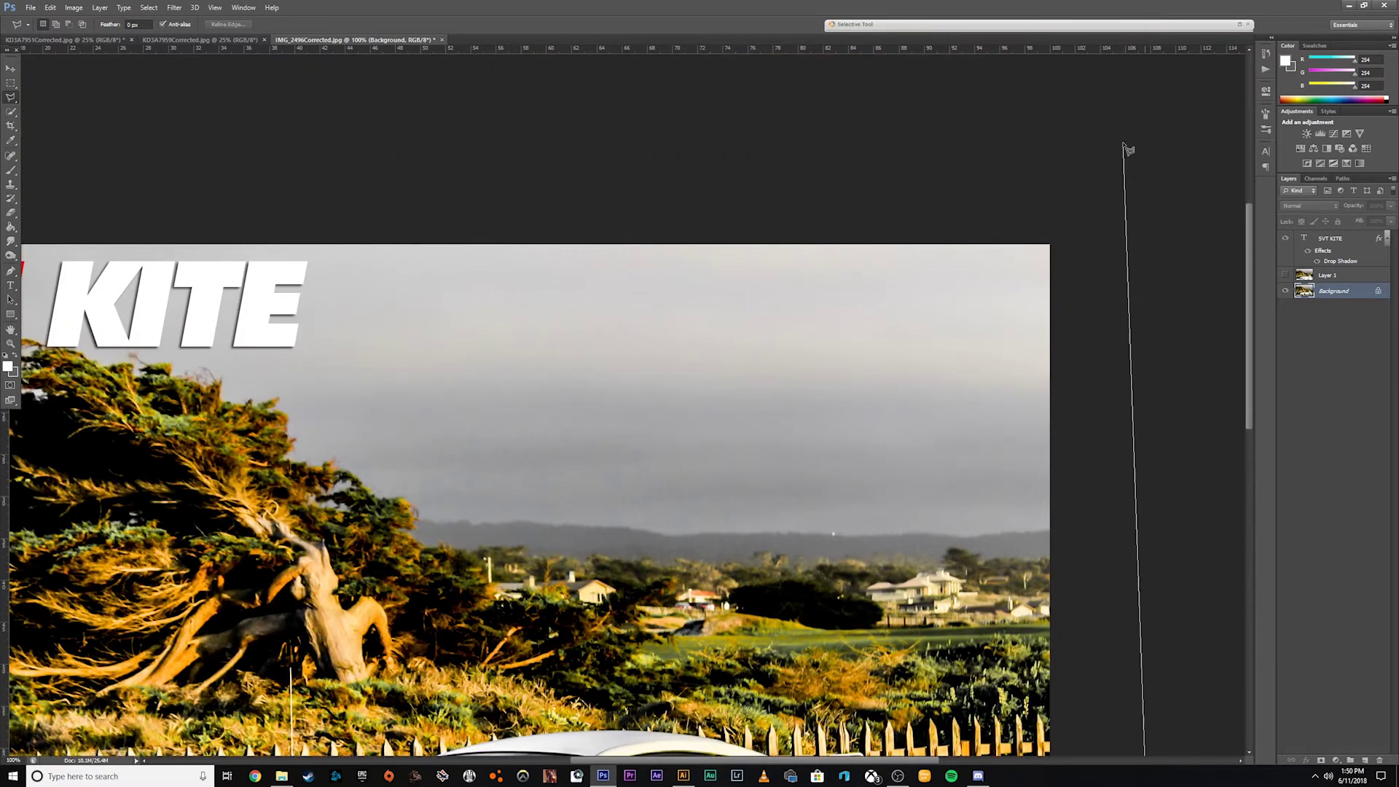
pyautogui.click(1124, 145)
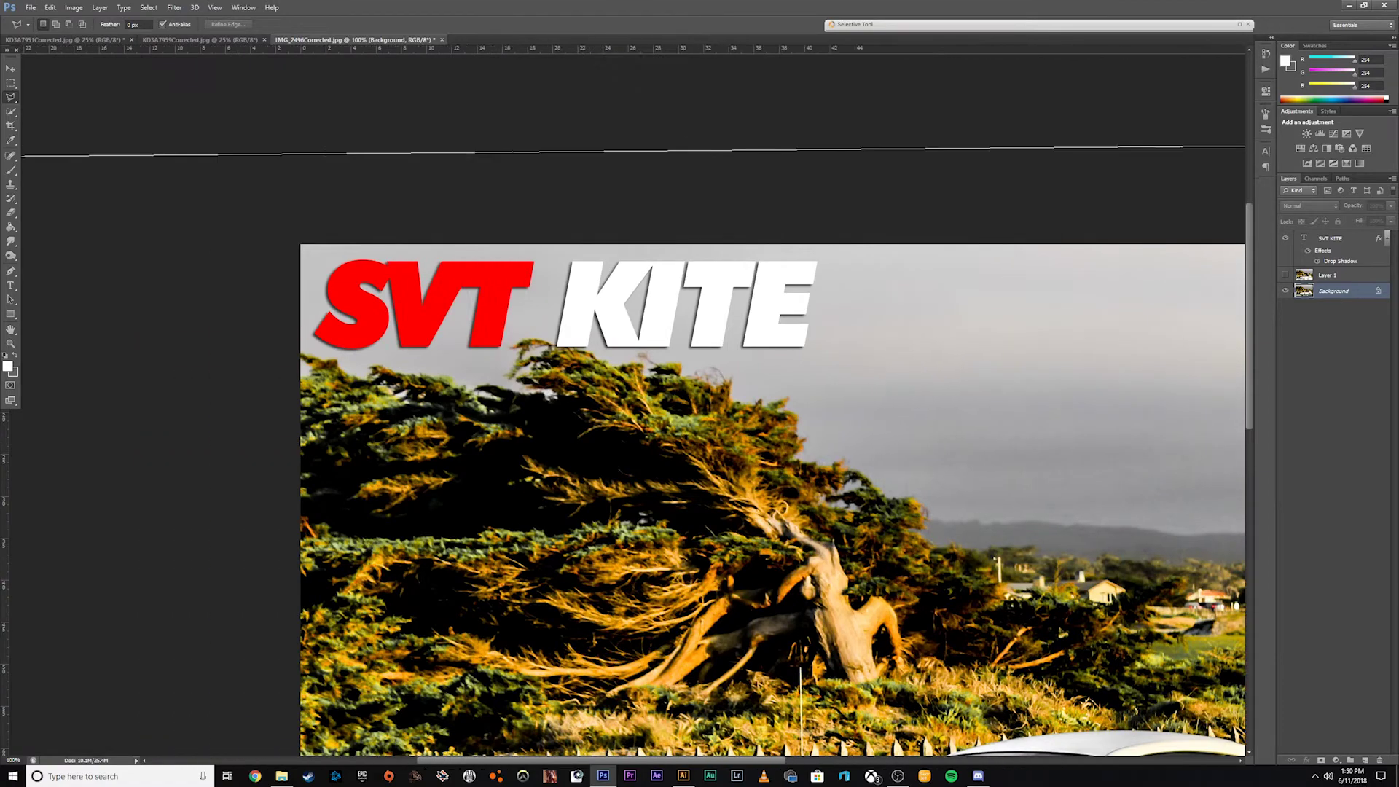
pyautogui.click(277, 166)
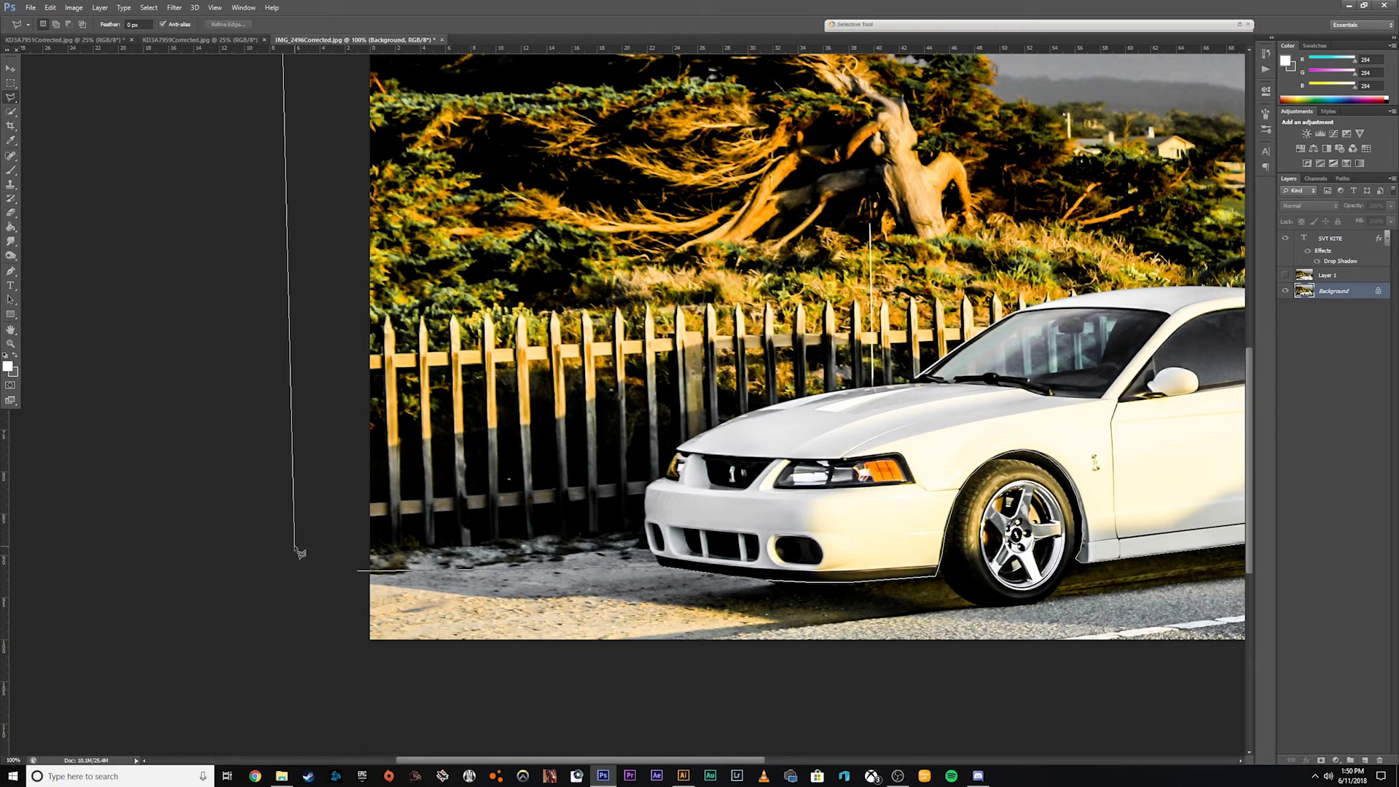
pyautogui.click(294, 545)
pyautogui.doubleClick(355, 570)
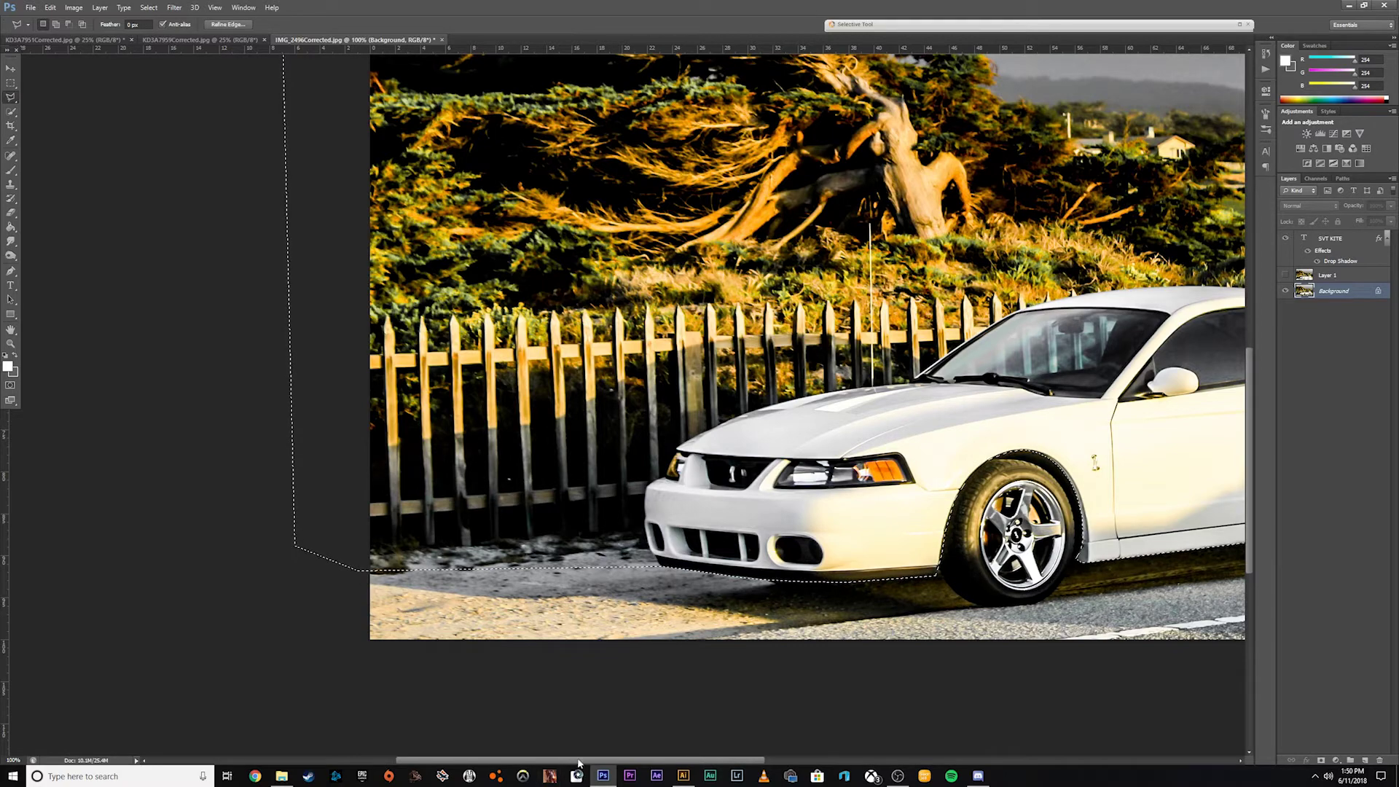
pyautogui.moveTo(585, 760); pyautogui.dragTo(674, 760)
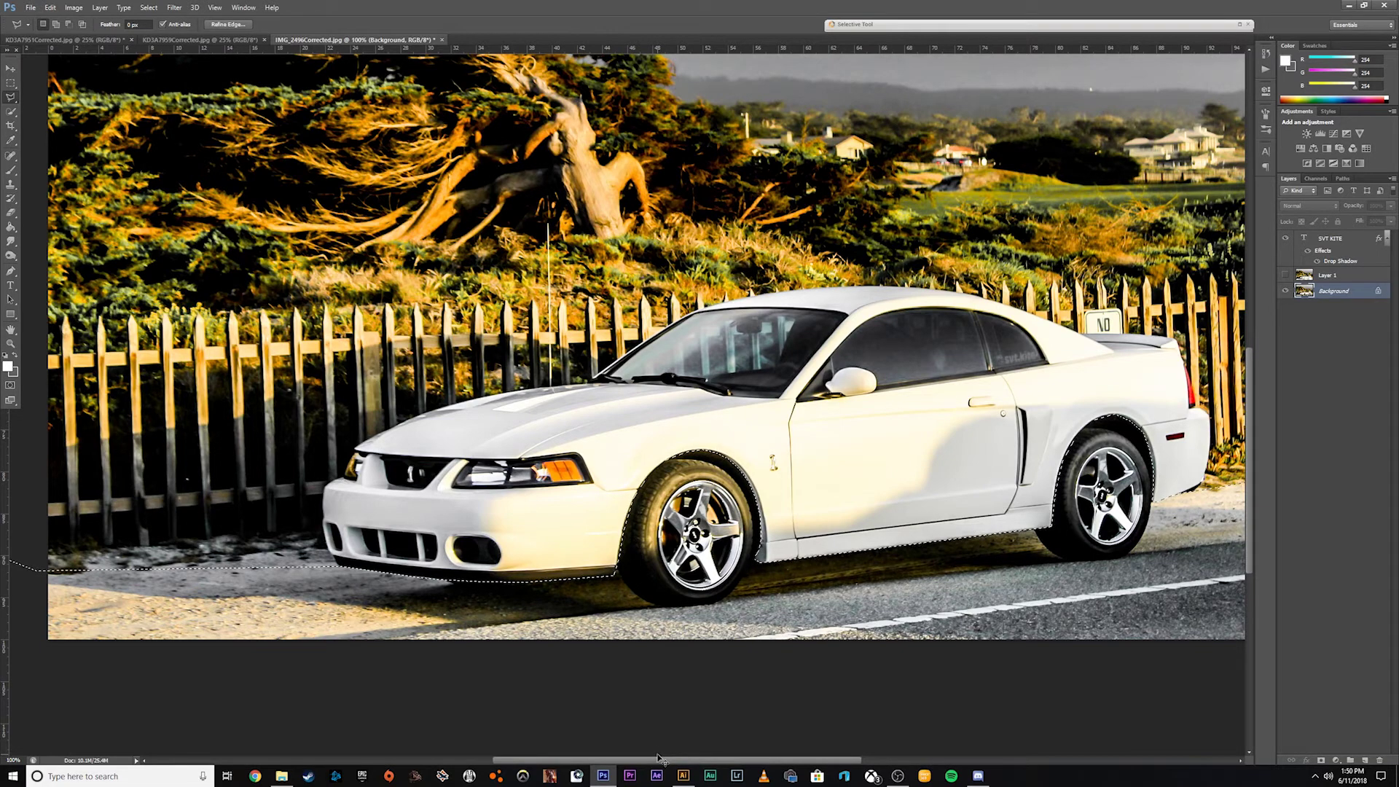
pyautogui.hotkey('ctrl', 'j')
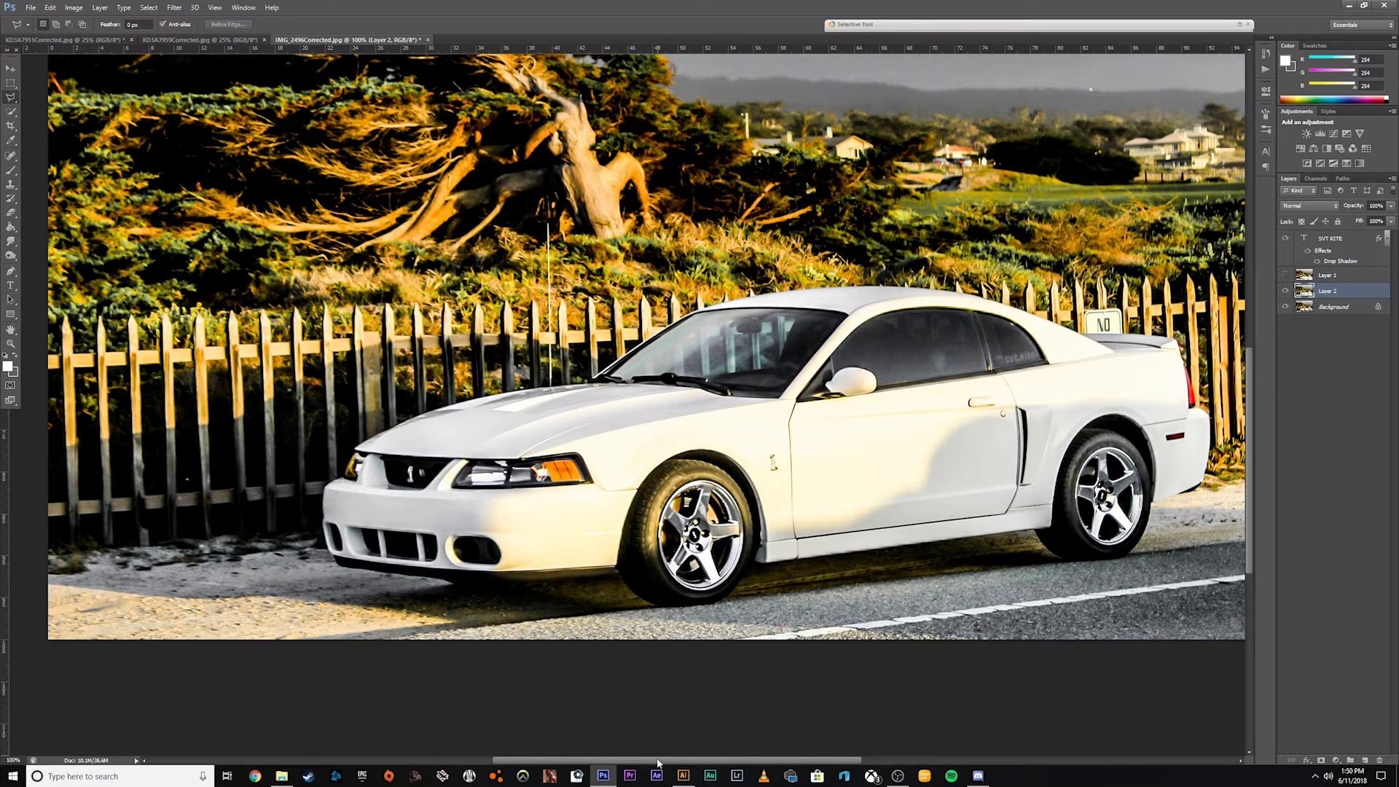
# - Move the copied layer slightly down so the car body sits lower over its wheels
pyautogui.click(10, 69)
pyautogui.scroll(2, 756, 474)
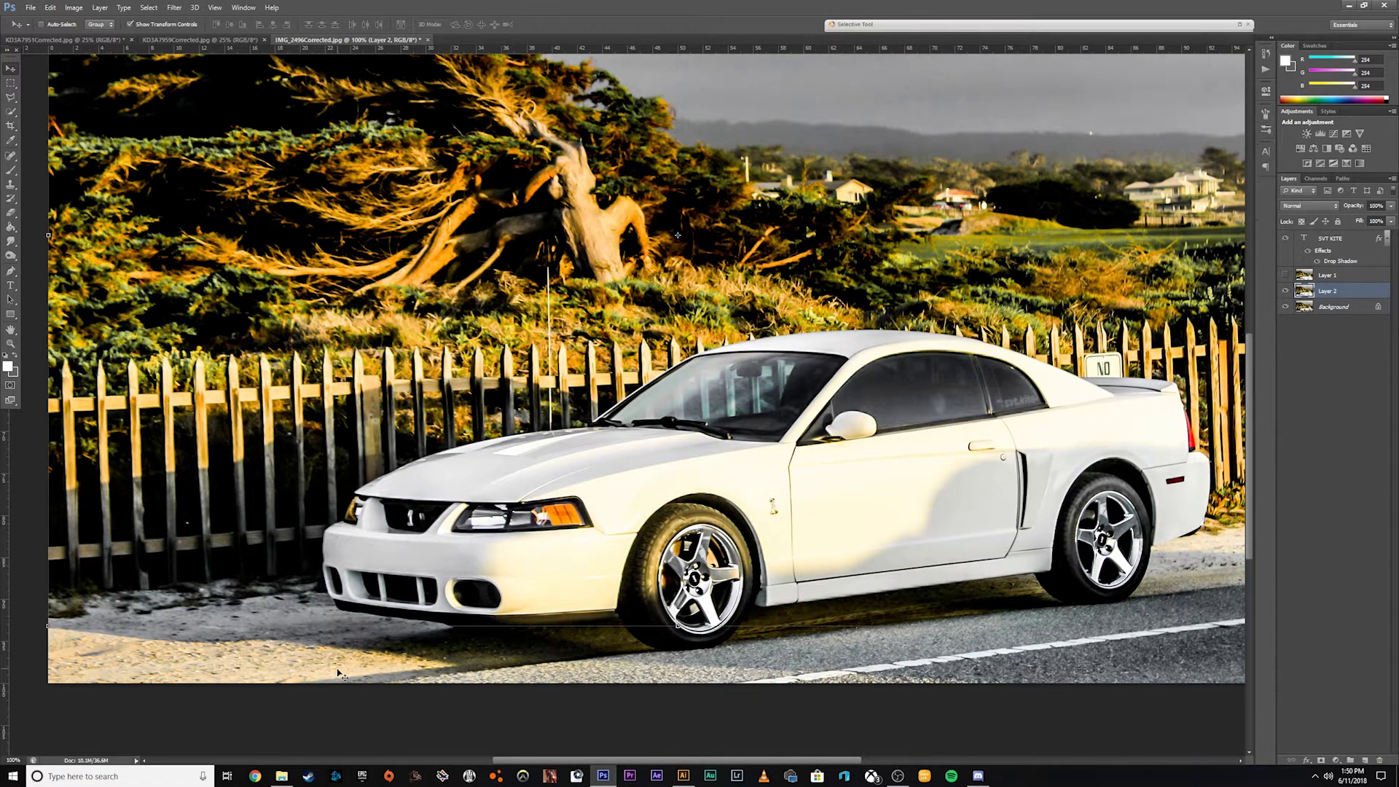
pyautogui.click(21, 759)
pyautogui.write('50')
pyautogui.press('Return')
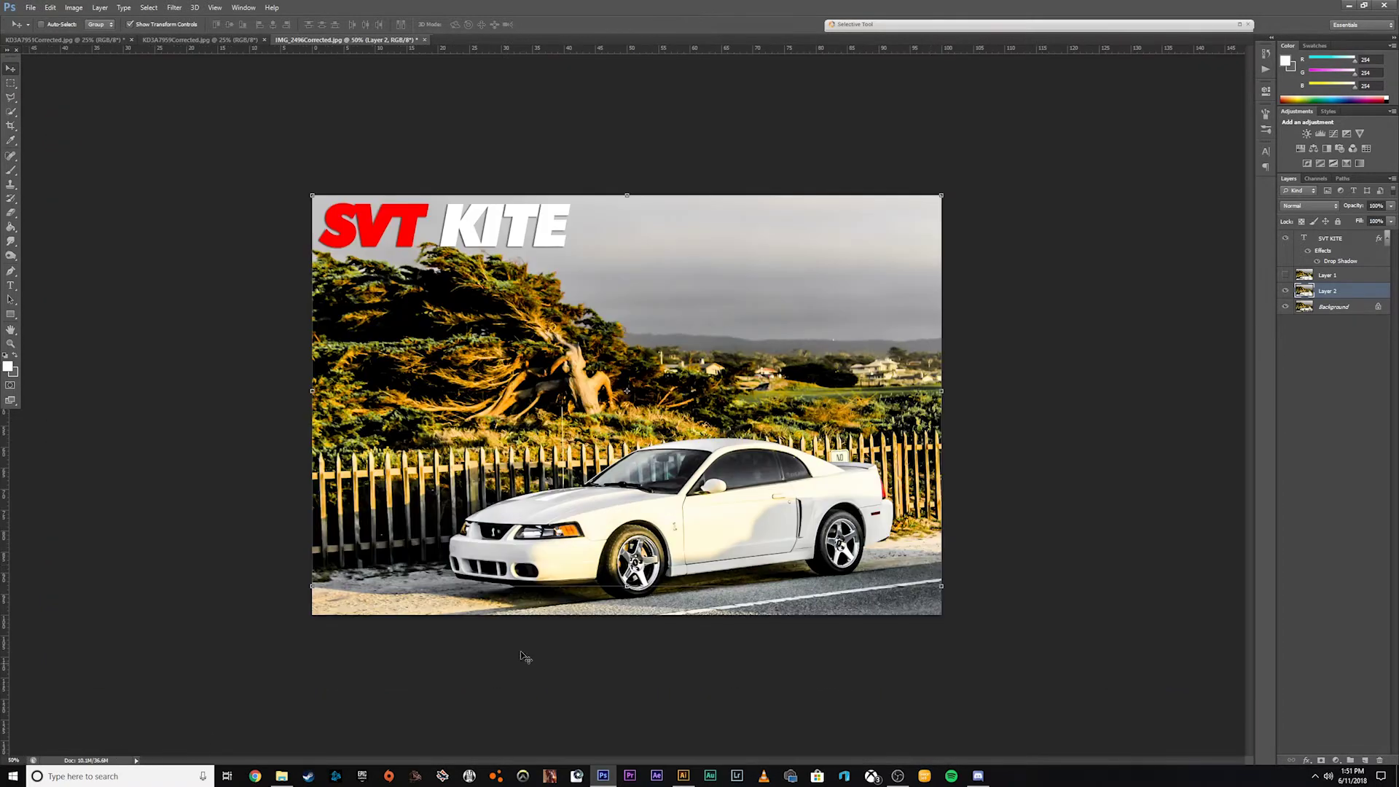
pyautogui.write('75')
pyautogui.press('Return')
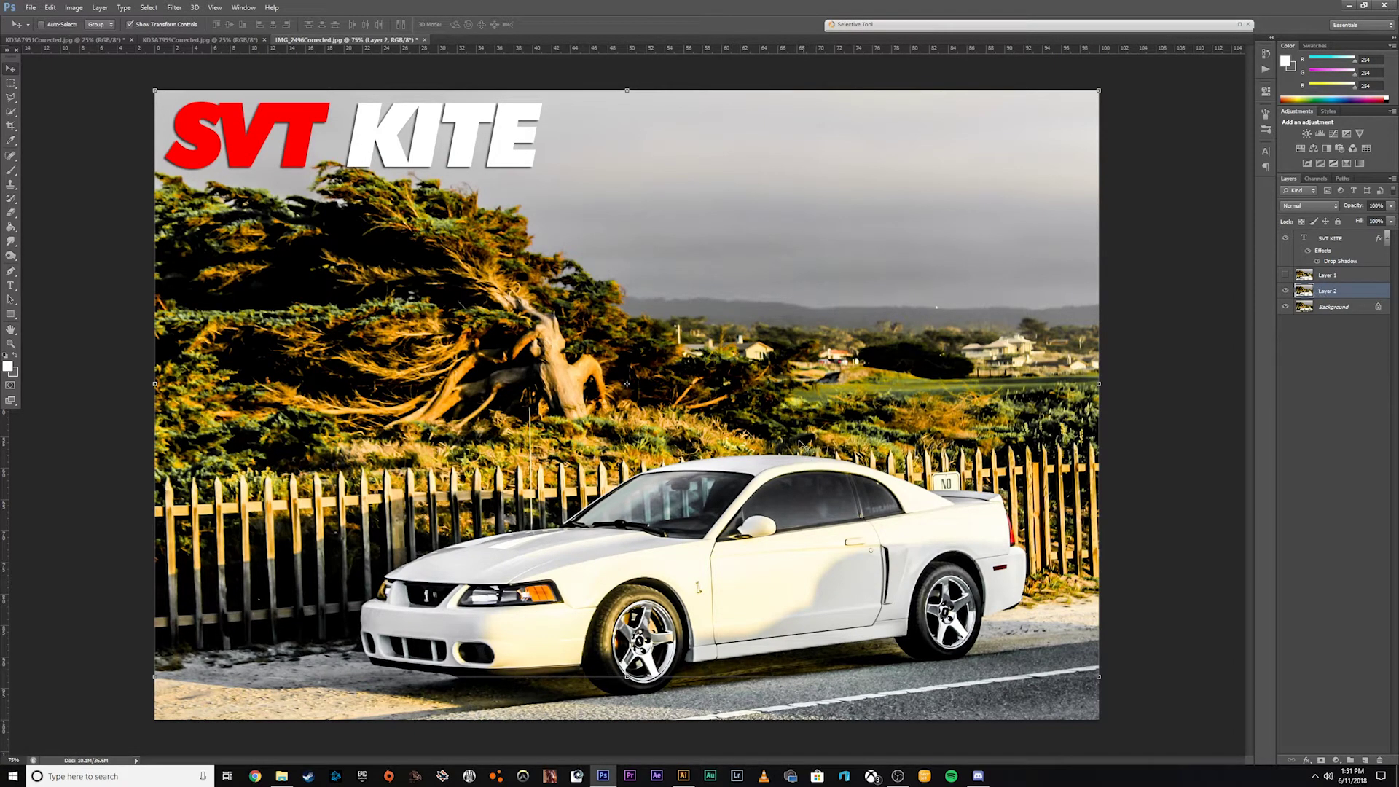
pyautogui.moveTo(669, 326); pyautogui.dragTo(668, 333)
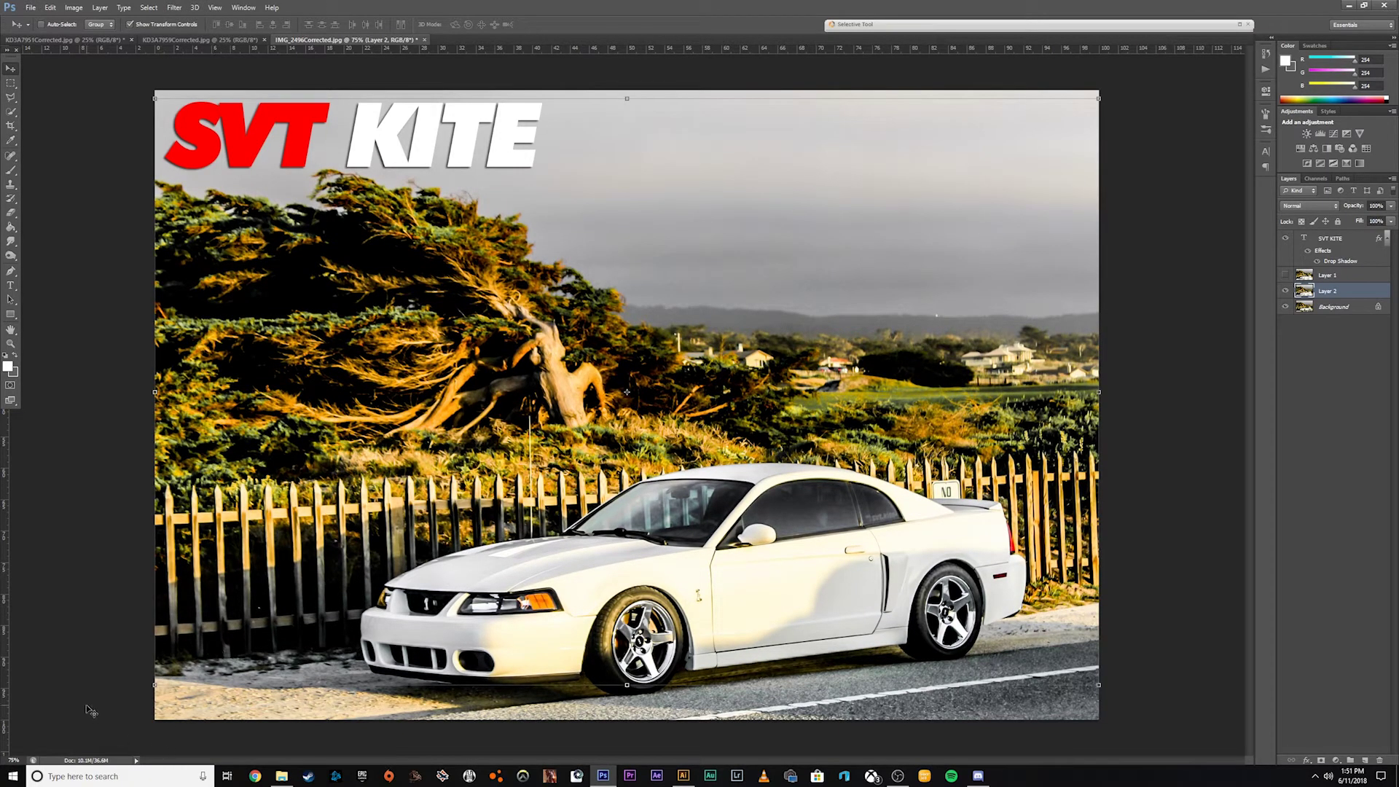
# - Set up the standard Eraser with a smaller soft brush for detailed work around the front wheel
pyautogui.click(11, 82)
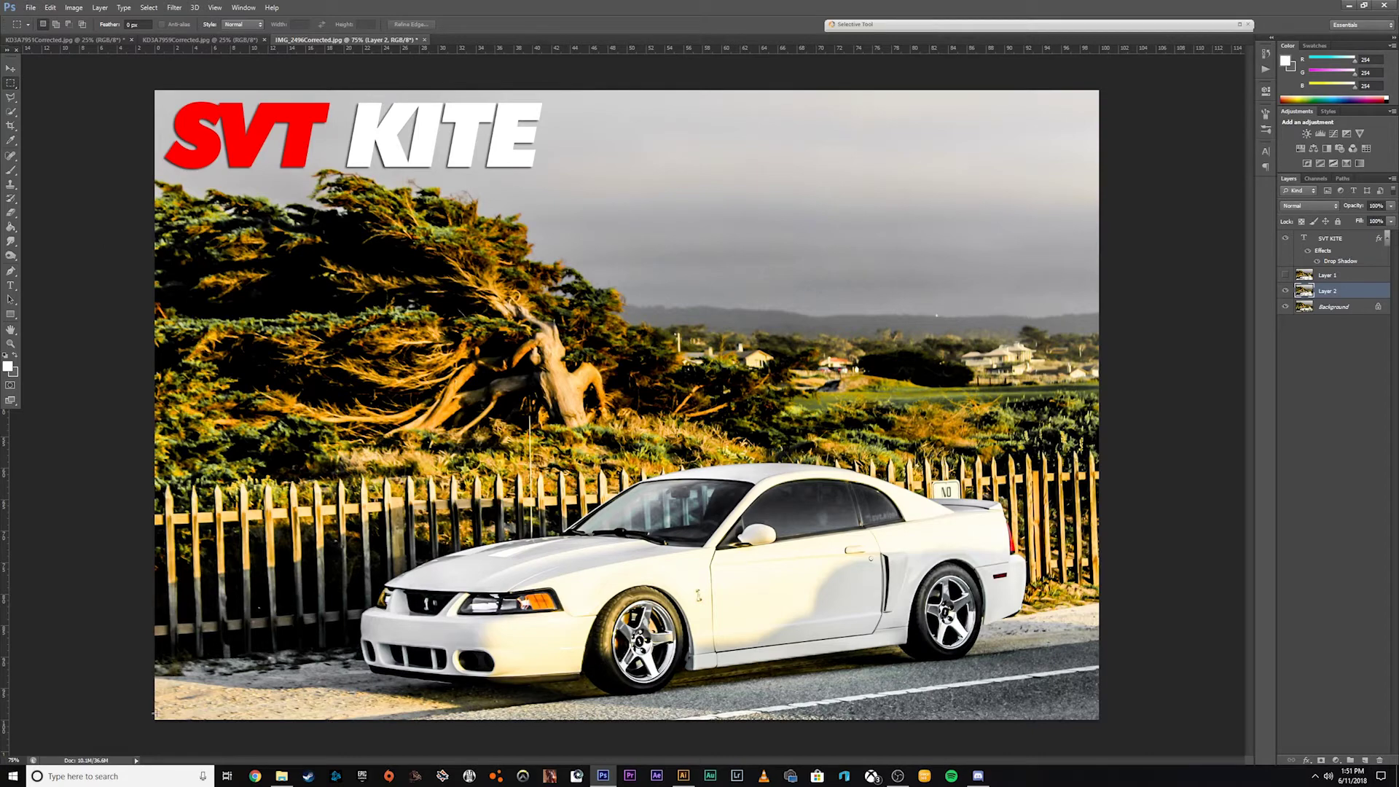
pyautogui.click(13, 759)
pyautogui.write('250')
pyautogui.press('Return')
pyautogui.moveTo(1248, 357); pyautogui.dragTo(1246, 481)
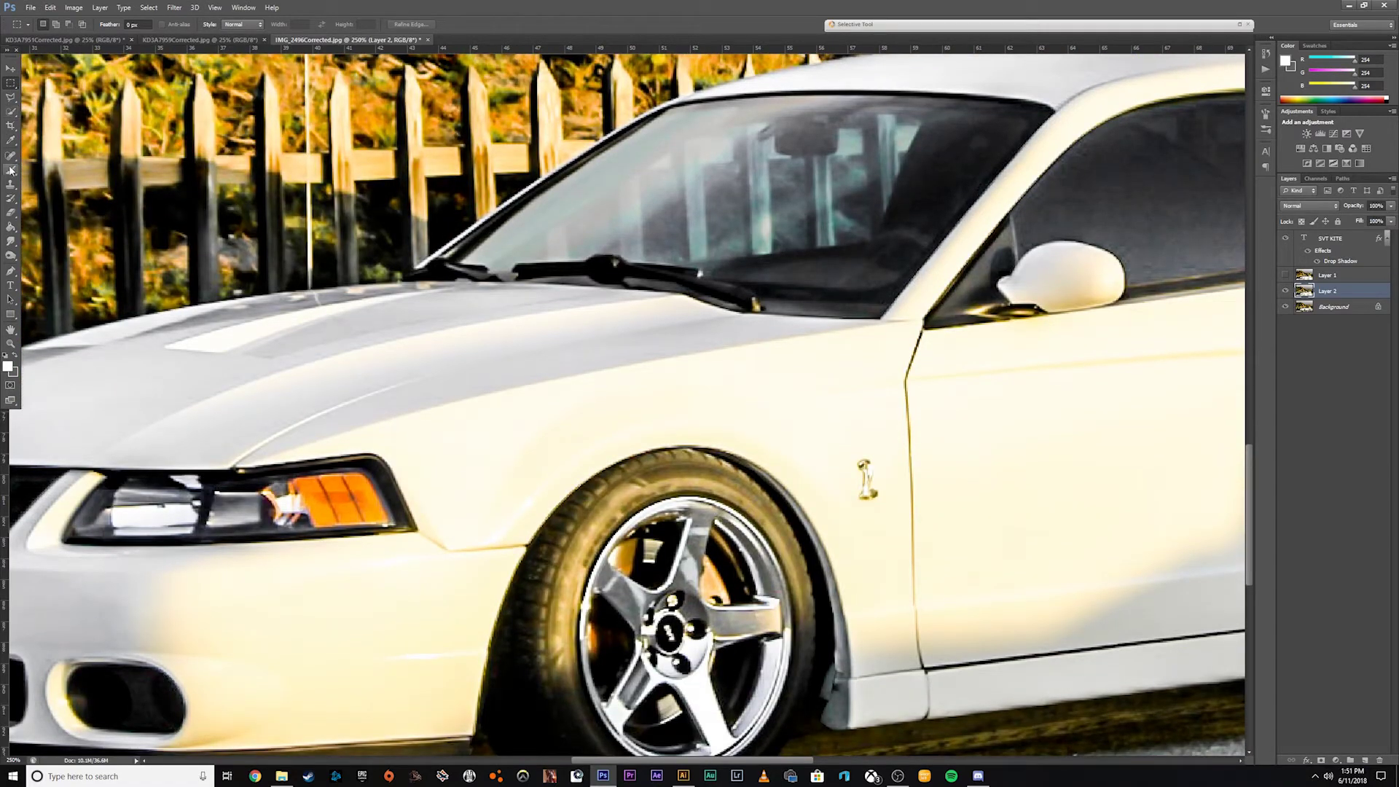
pyautogui.click(11, 212)
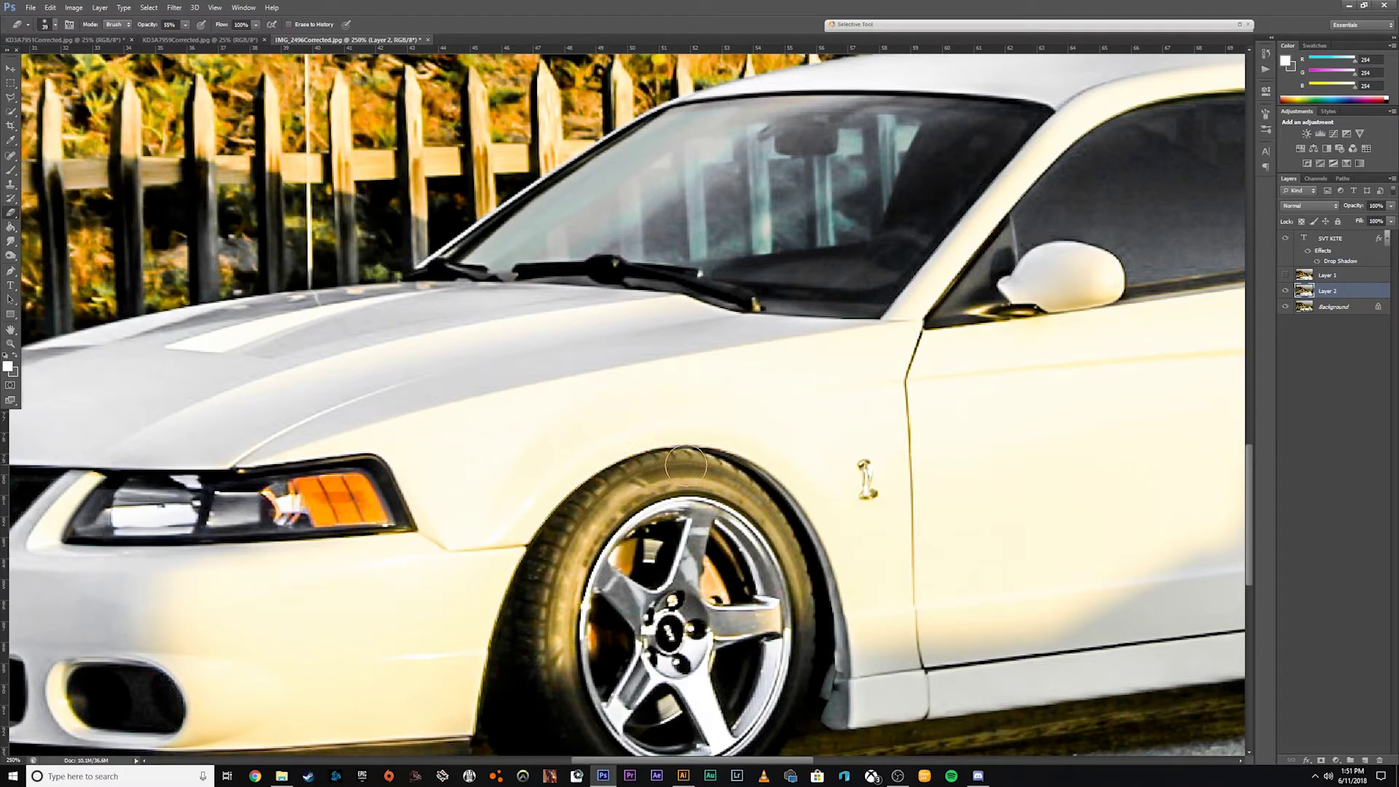
pyautogui.rightClick(12, 216)
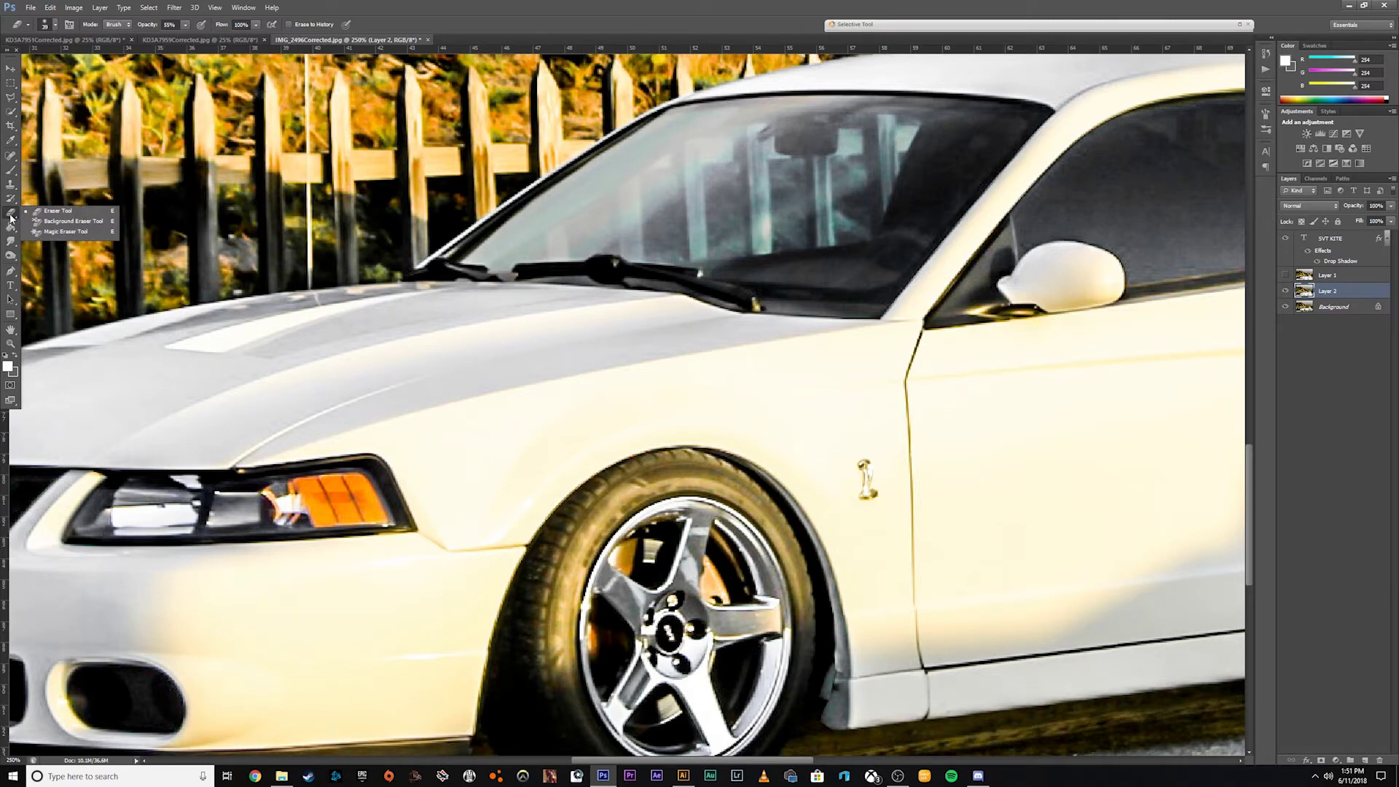
pyautogui.click(10, 218)
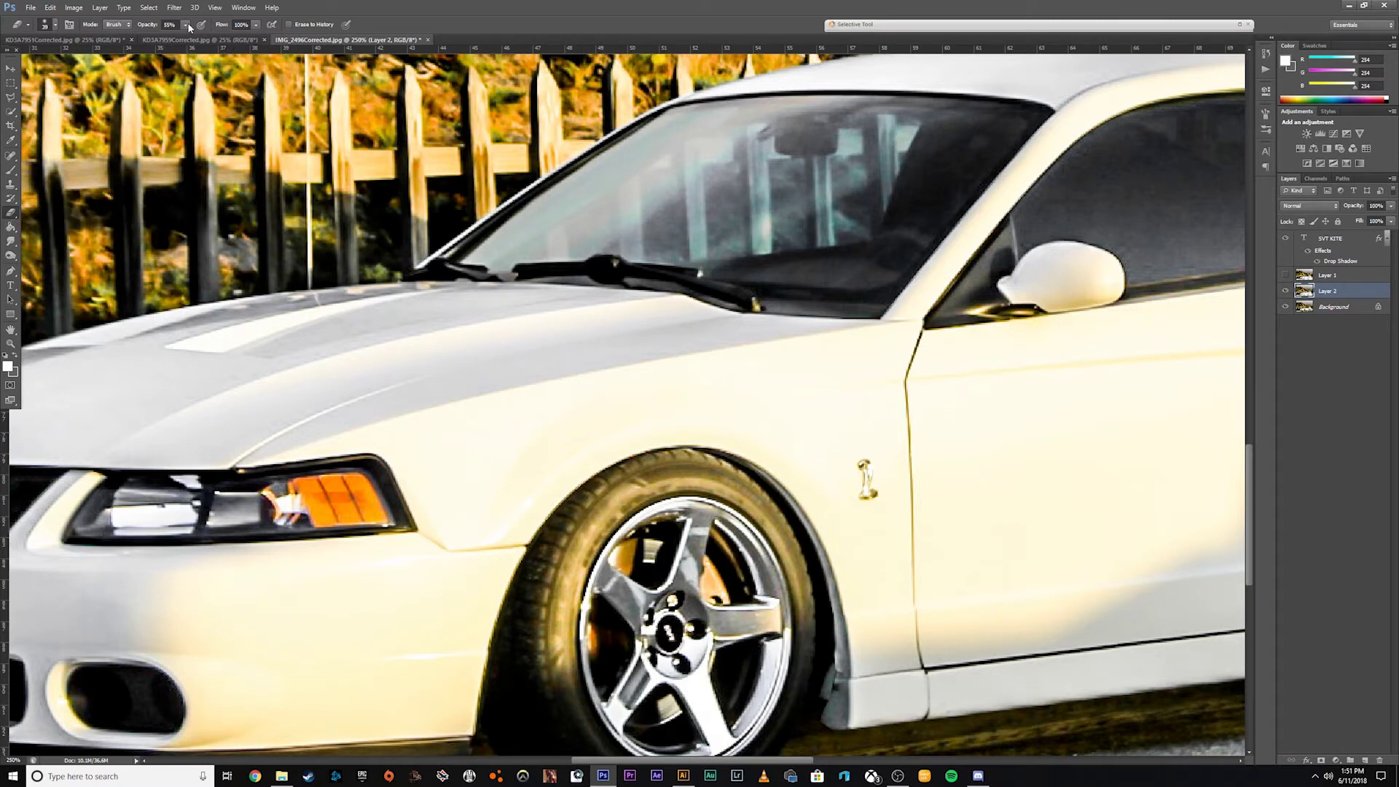
pyautogui.click(55, 28)
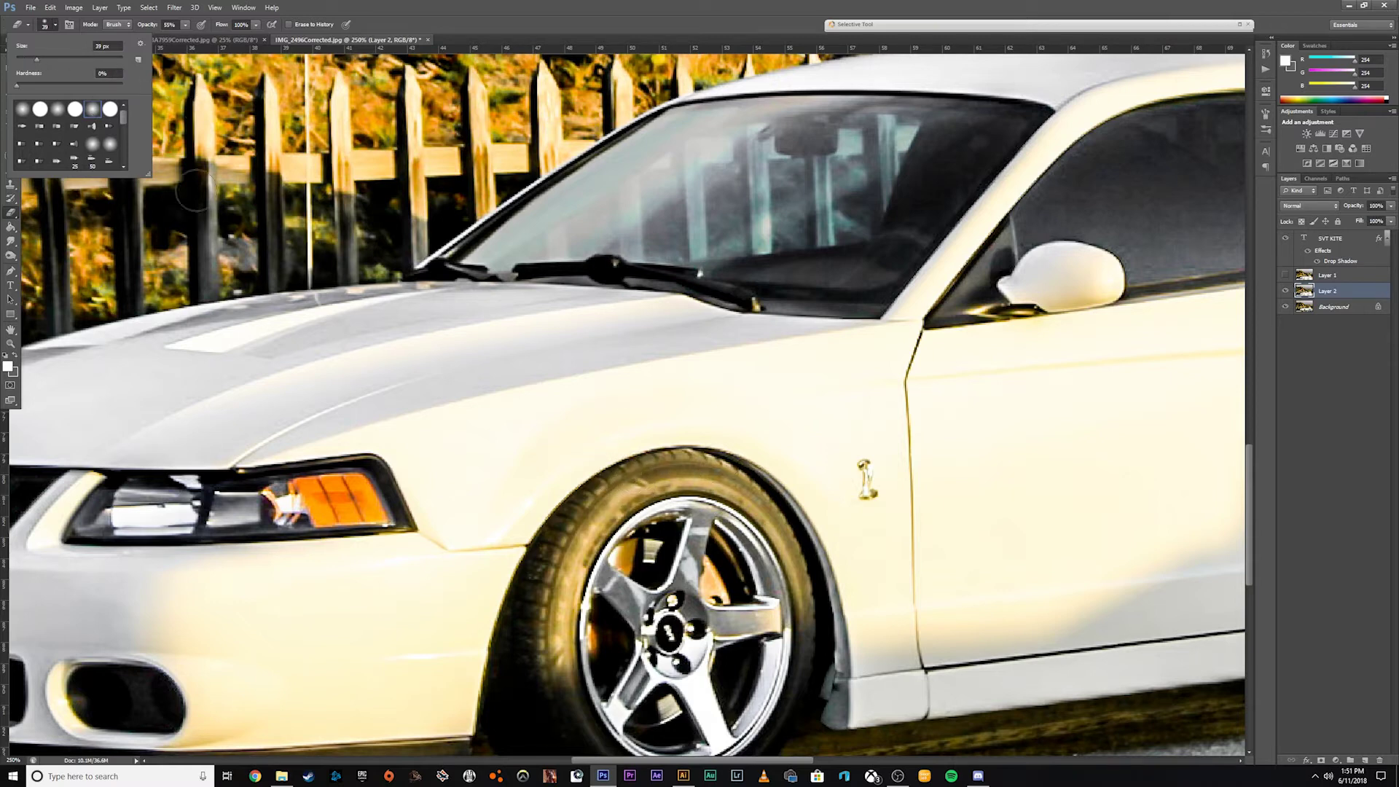
pyautogui.moveTo(38, 61); pyautogui.dragTo(26, 61)
pyautogui.click(415, 16)
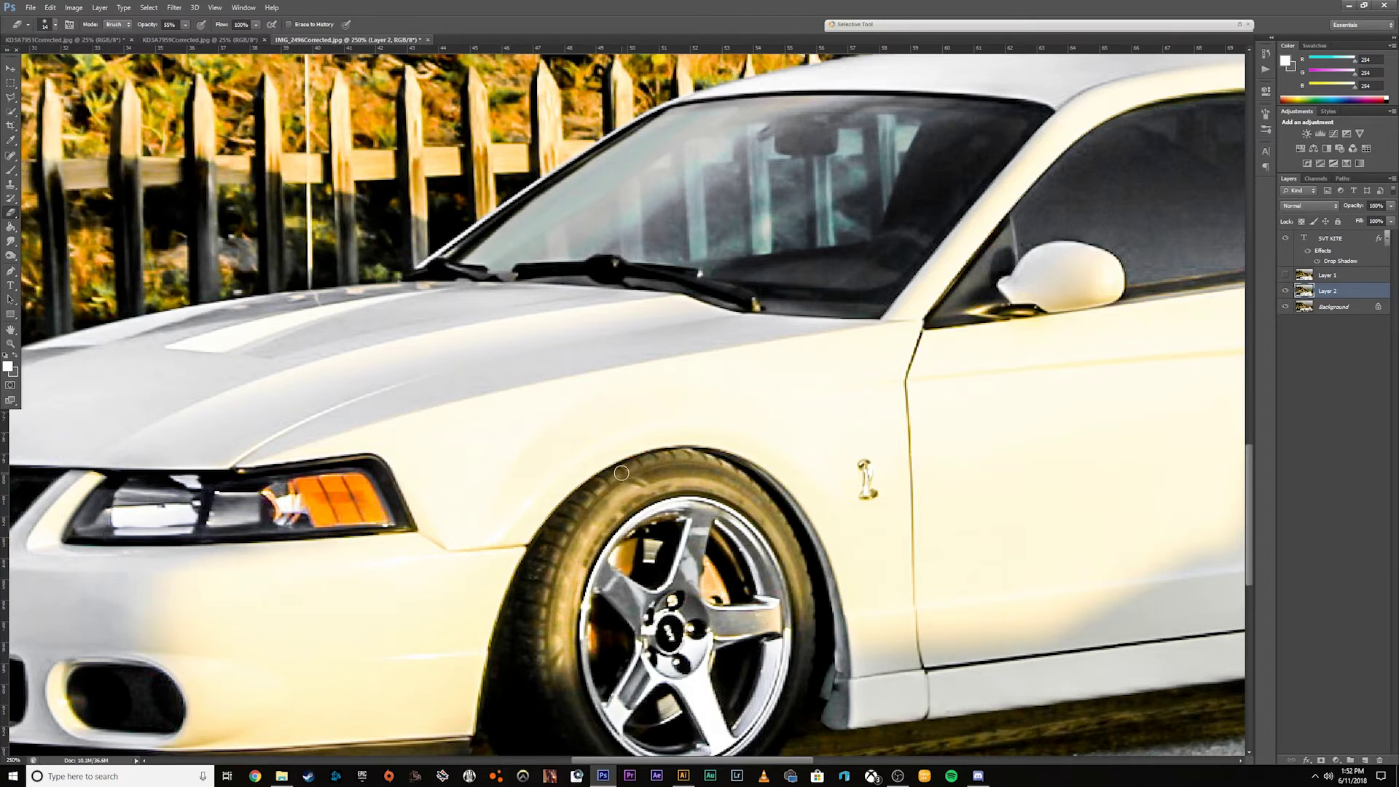
# - Erase the lowered layer's overlapping edges along the wheel arches so the tyre tops blend with the fenders
pyautogui.moveTo(656, 459)
pyautogui.mouseDown()
pyautogui.moveTo(709, 457)
pyautogui.moveTo(761, 494)
pyautogui.mouseUp()
pyautogui.scroll(-2, 815, 615)
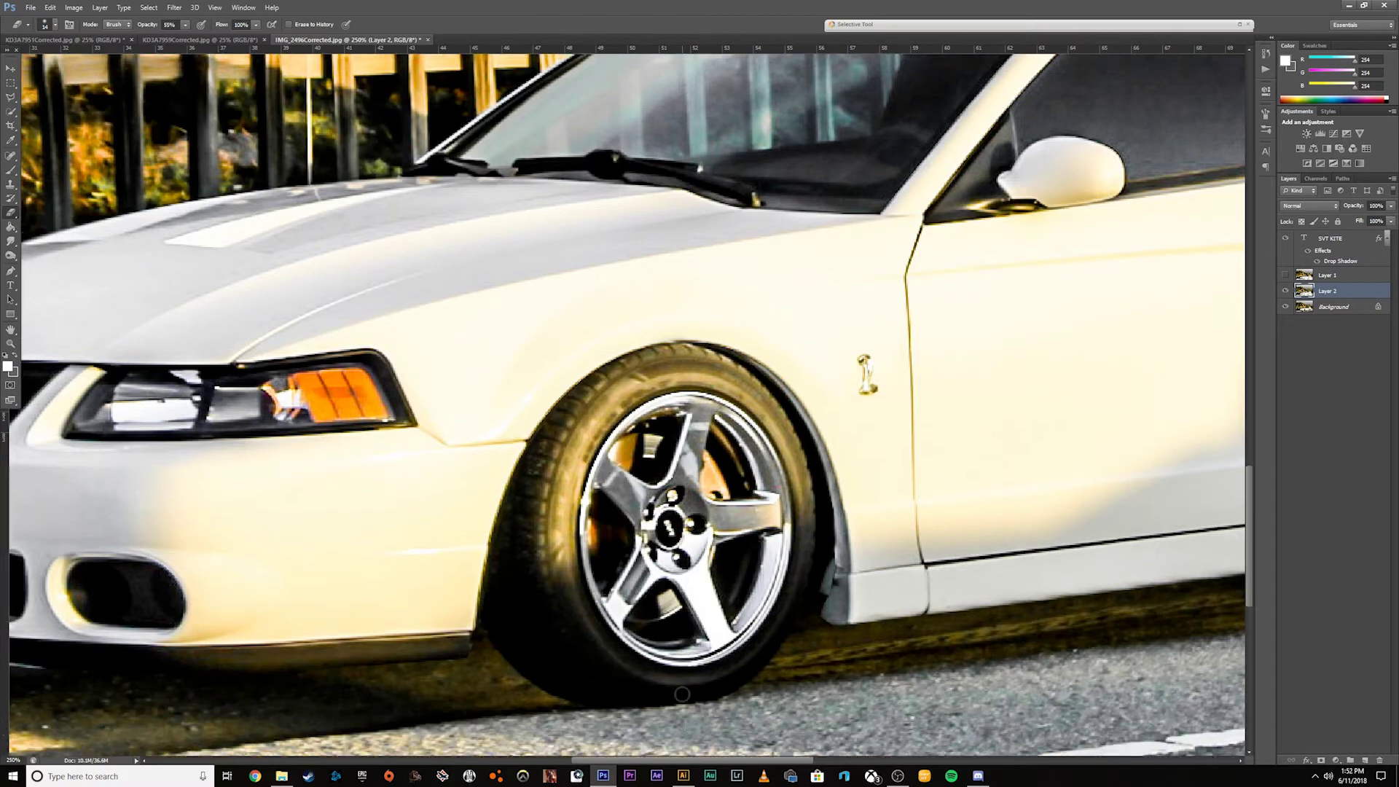
pyautogui.moveTo(702, 759); pyautogui.dragTo(912, 732)
pyautogui.moveTo(620, 369)
pyautogui.mouseDown()
pyautogui.moveTo(767, 378)
pyautogui.moveTo(768, 413)
pyautogui.mouseUp()
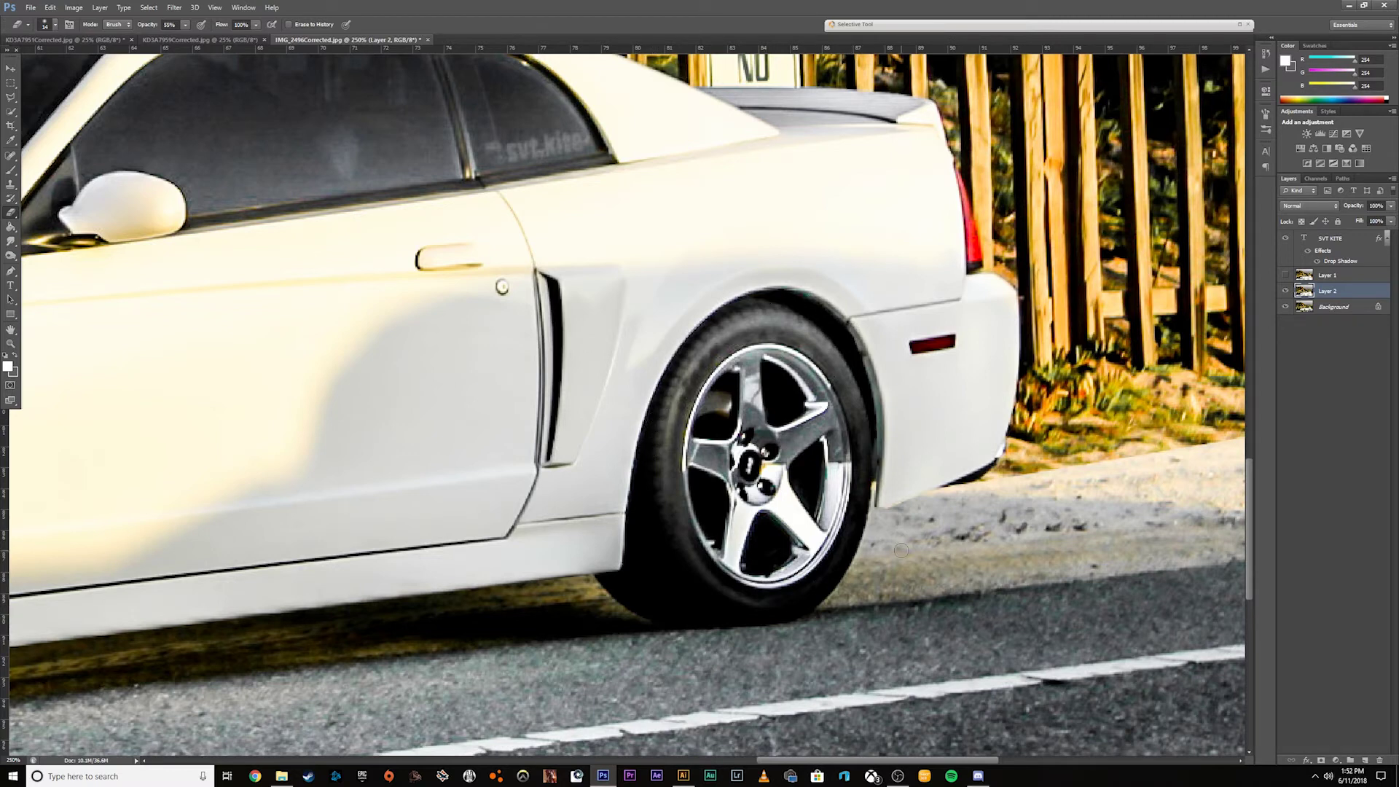
pyautogui.scroll(-1, 1098, 487)
pyautogui.scroll(3, 1099, 487)
# - Enlarge the soft eraser brush and blend the sandy ground seam behind the rear bumper out to the photo's edge
pyautogui.moveTo(952, 765); pyautogui.dragTo(1009, 760)
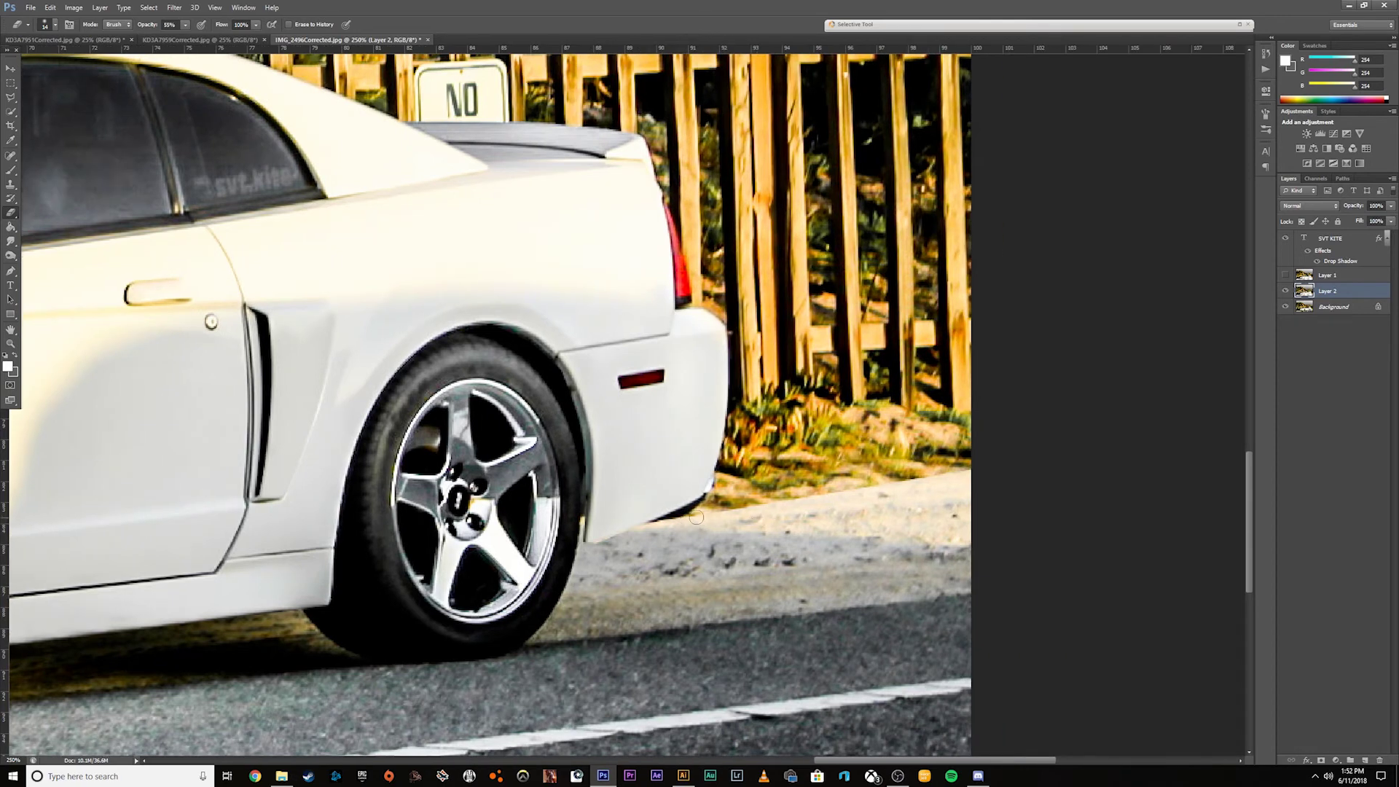
pyautogui.click(54, 26)
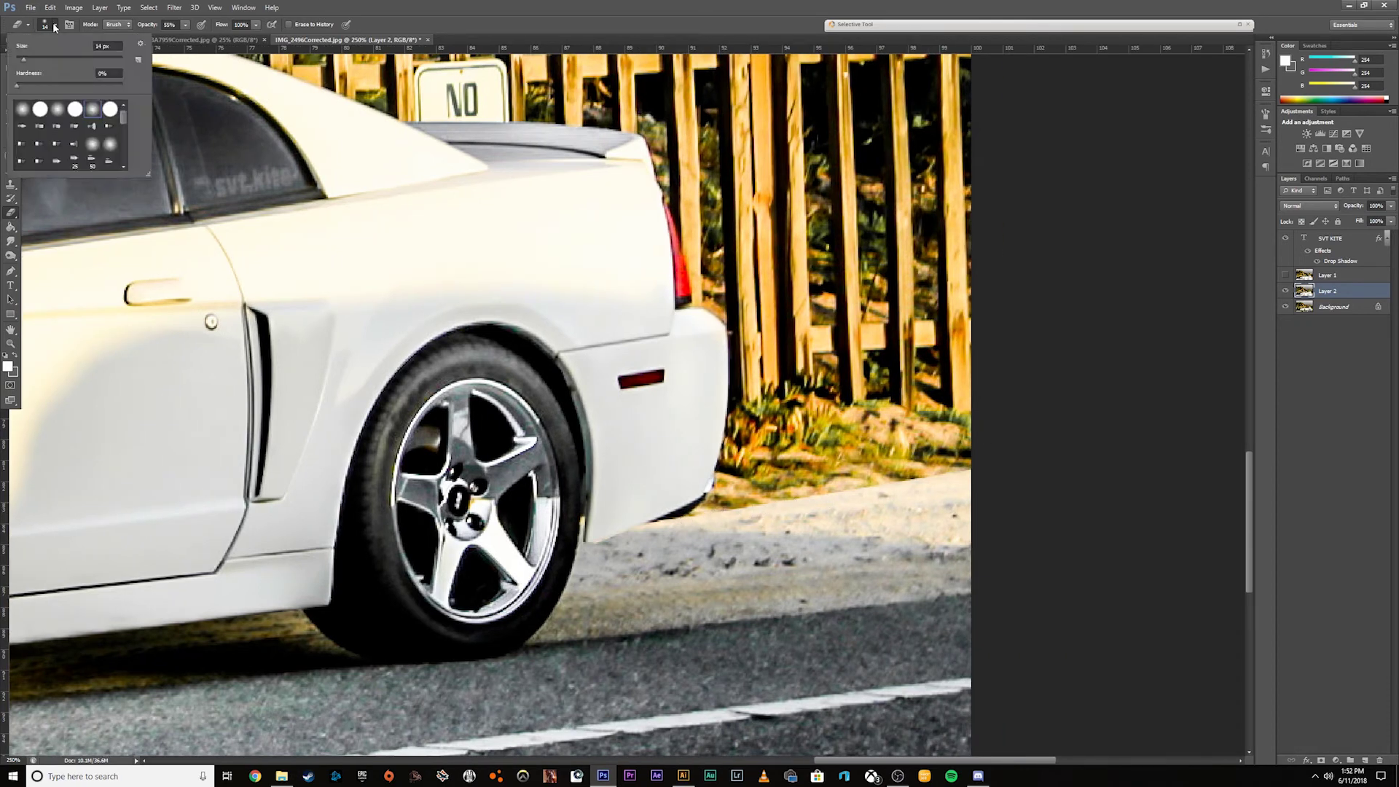
pyautogui.moveTo(28, 58); pyautogui.dragTo(38, 60)
pyautogui.moveTo(770, 514); pyautogui.dragTo(851, 504)
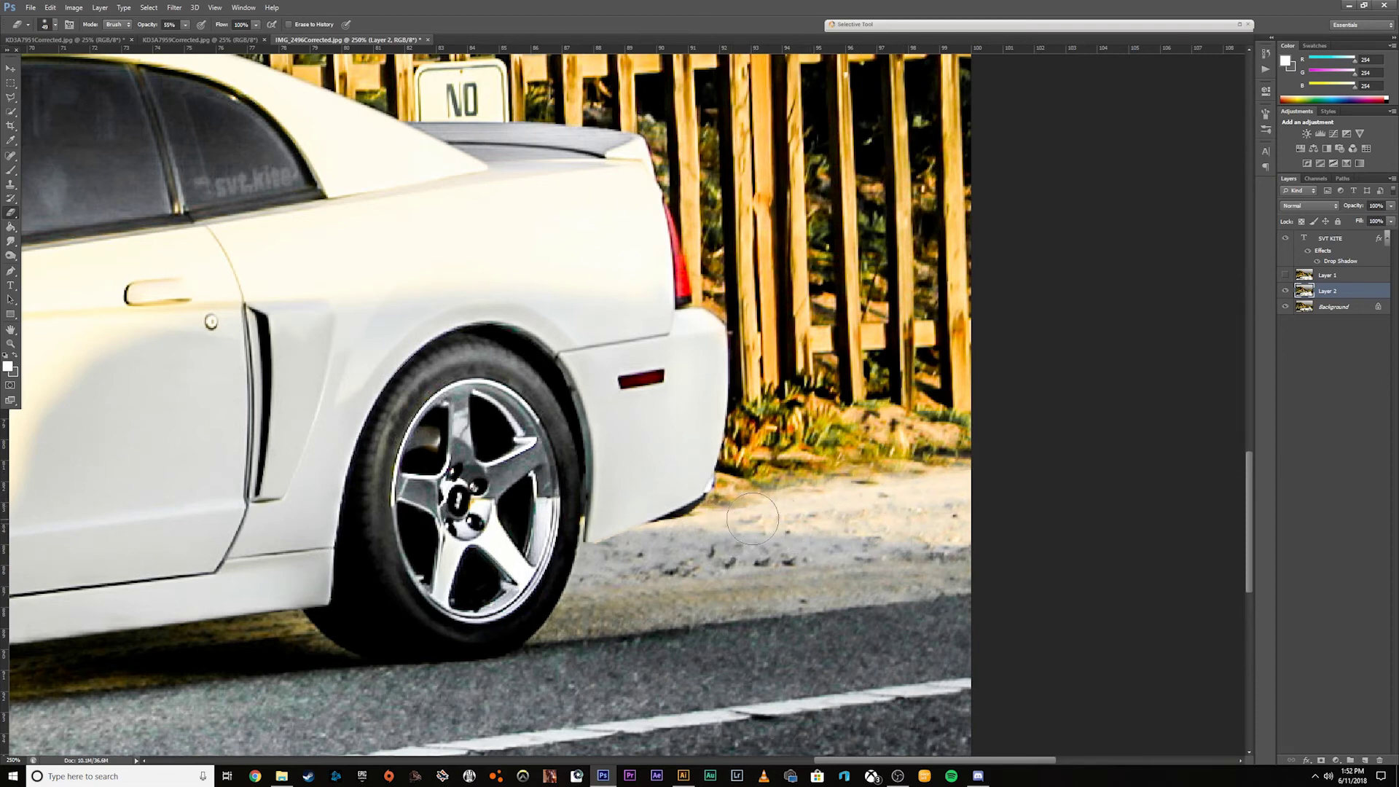
# - Erase along the roadside ground seam ahead of the front bumper, from the photo's edge to the car
pyautogui.scroll(-2, 984, 530)
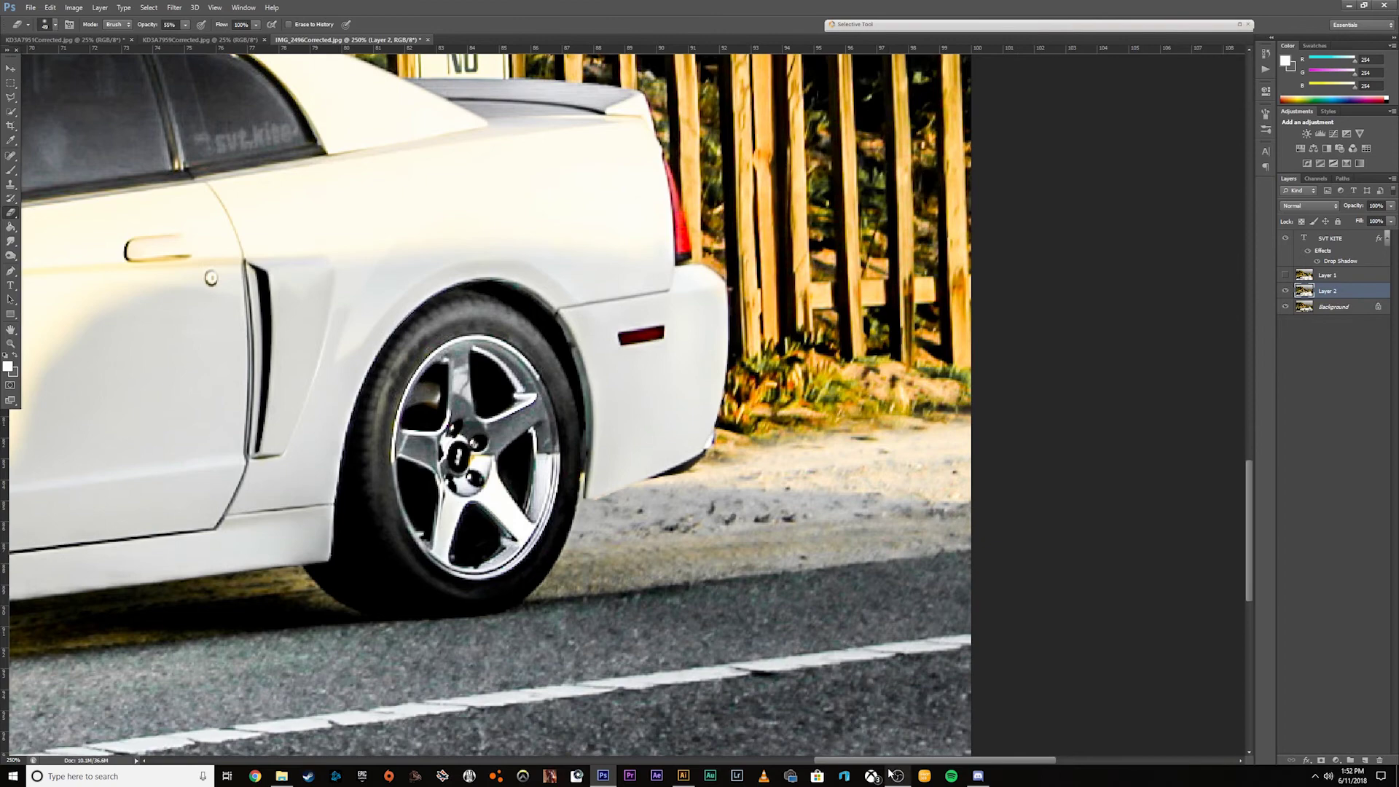
pyautogui.moveTo(885, 760); pyautogui.dragTo(393, 760)
pyautogui.moveTo(310, 630)
pyautogui.mouseDown()
pyautogui.moveTo(514, 672)
pyautogui.moveTo(343, 659)
pyautogui.moveTo(621, 667)
pyautogui.moveTo(486, 654)
pyautogui.moveTo(1014, 646)
pyautogui.moveTo(904, 623)
pyautogui.moveTo(994, 641)
pyautogui.moveTo(865, 638)
pyautogui.moveTo(997, 642)
pyautogui.moveTo(814, 631)
pyautogui.moveTo(848, 630)
pyautogui.moveTo(523, 664)
pyautogui.moveTo(305, 643)
pyautogui.moveTo(545, 653)
pyautogui.mouseUp()
pyautogui.moveTo(777, 655); pyautogui.dragTo(997, 635)
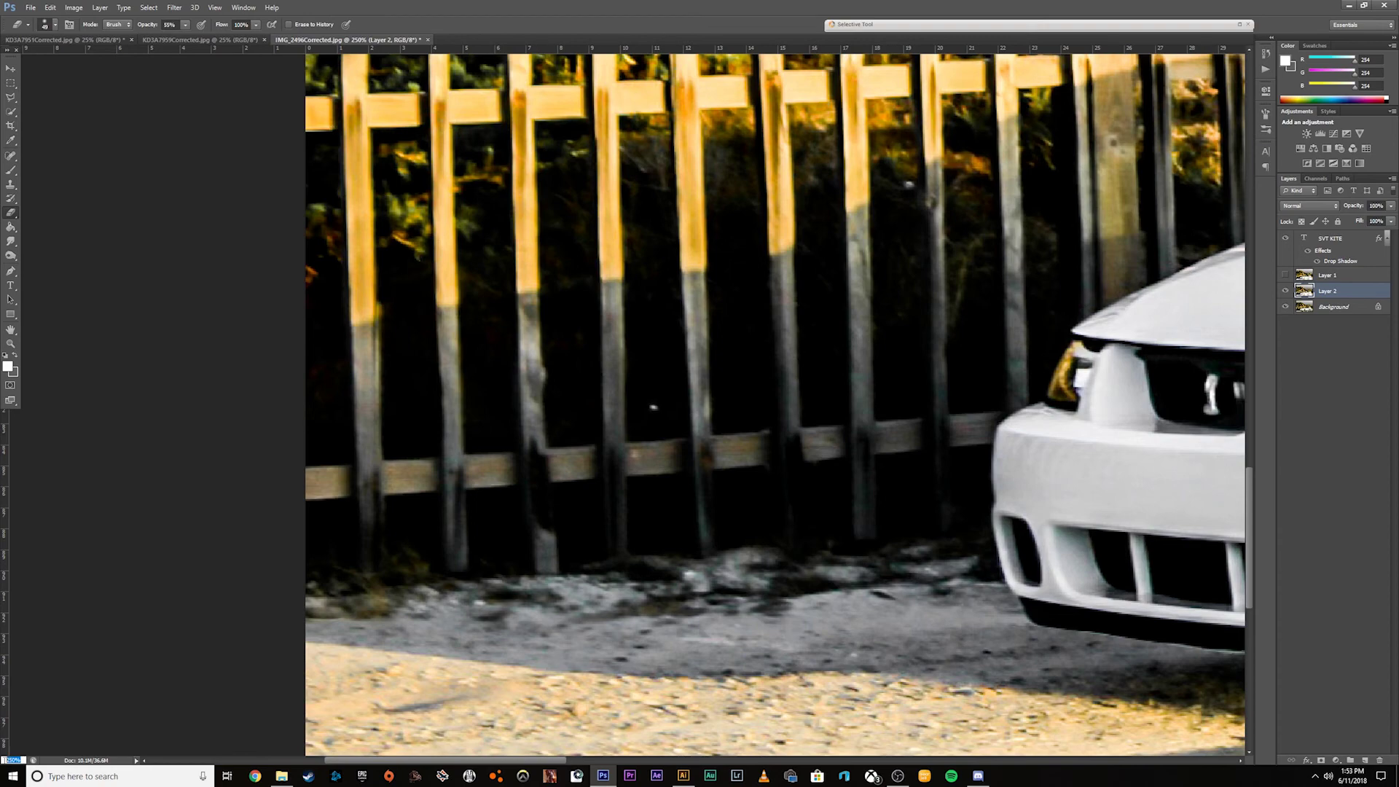
# - View the whole photo at 50% and toggle Layer 2's visibility to compare the original and lowered car
pyautogui.write('25')
pyautogui.press('Return')
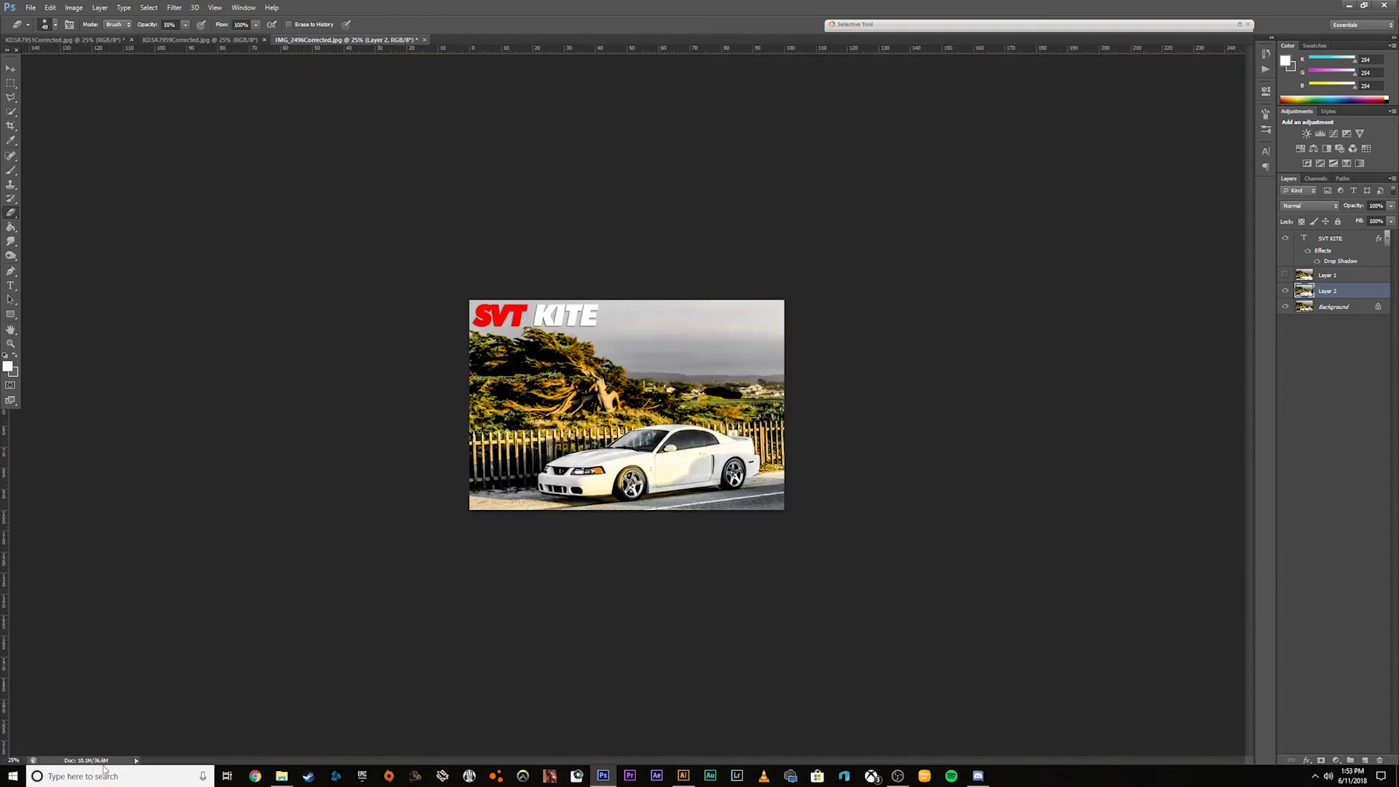
pyautogui.click(15, 759)
pyautogui.press('Return')
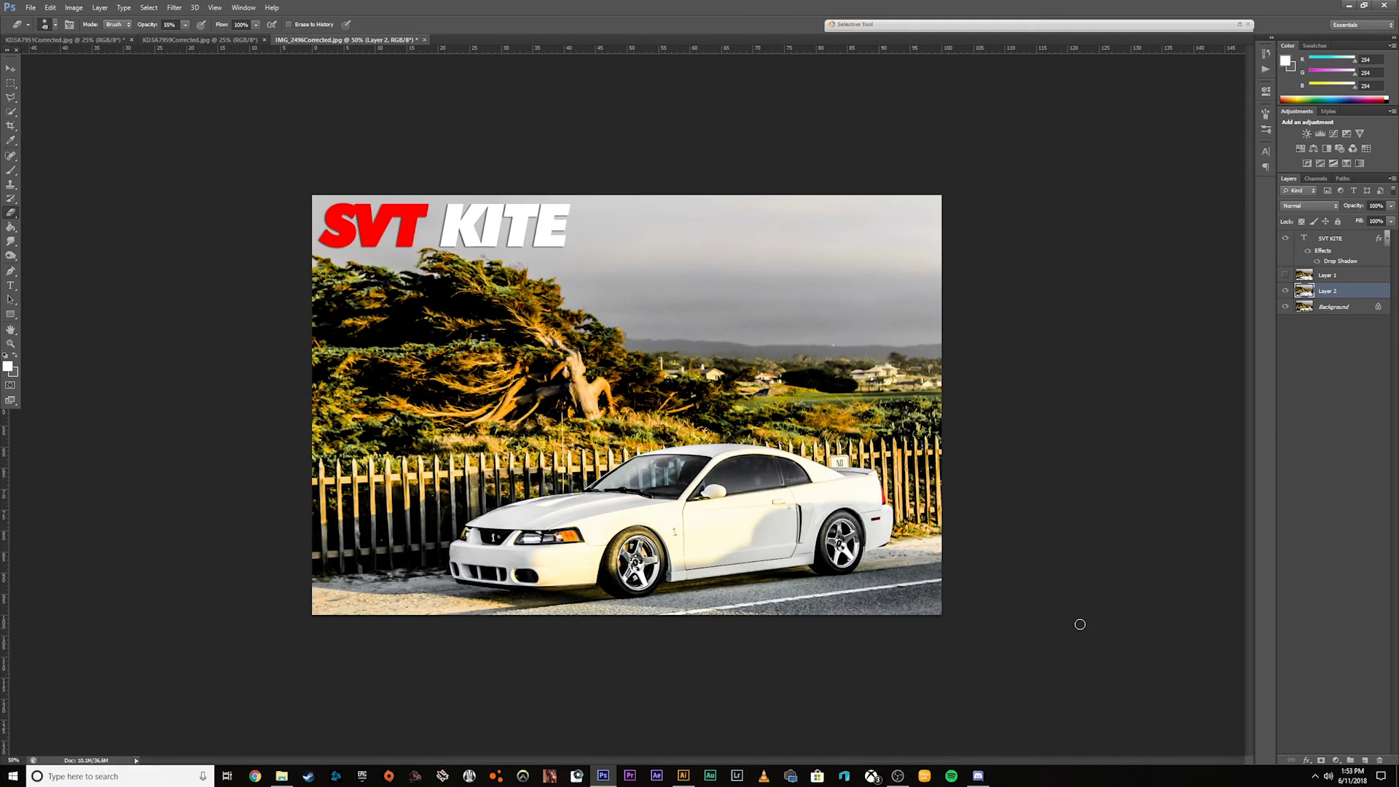
pyautogui.click(1286, 292)
pyautogui.click(1286, 292)
pyautogui.click(1286, 292)
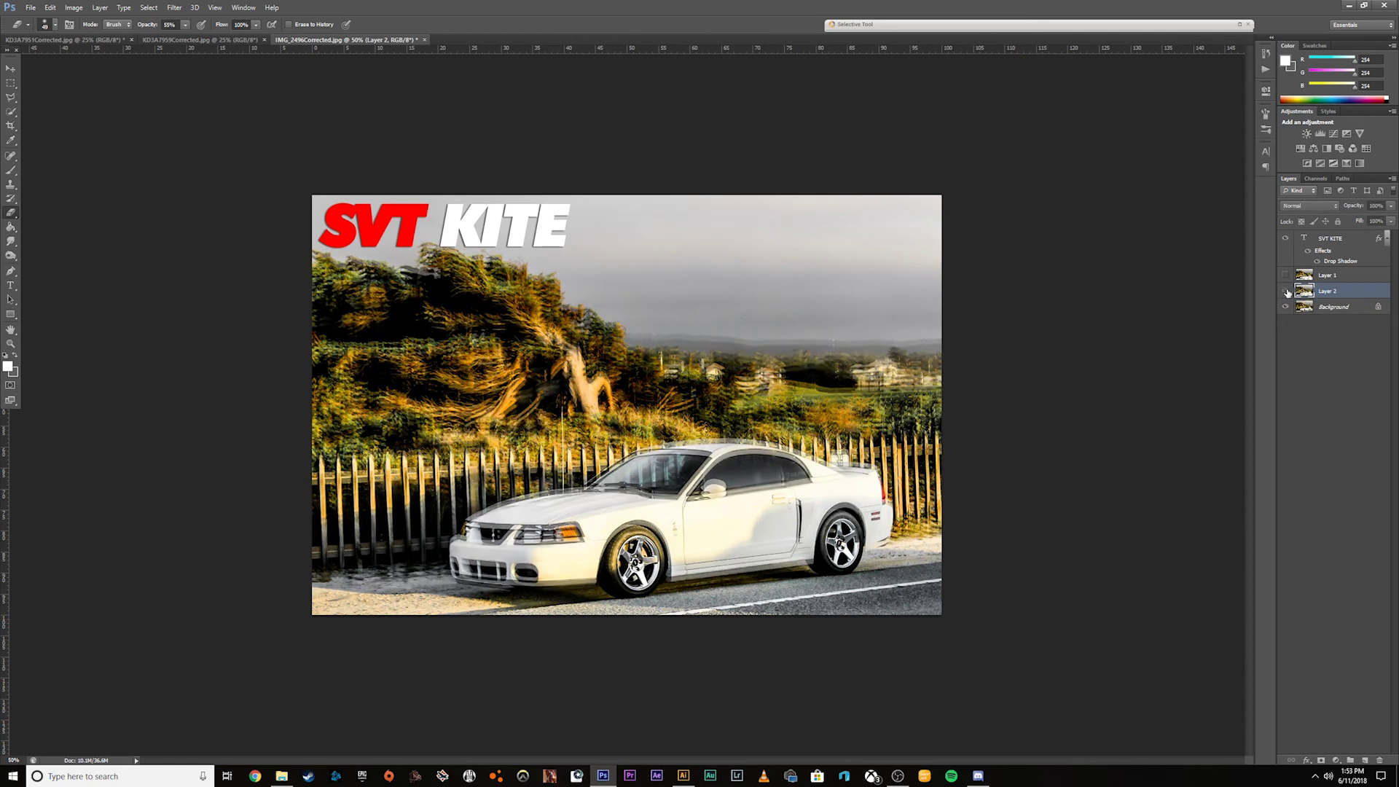
pyautogui.click(1285, 291)
pyautogui.click(1286, 292)
pyautogui.click(1286, 292)
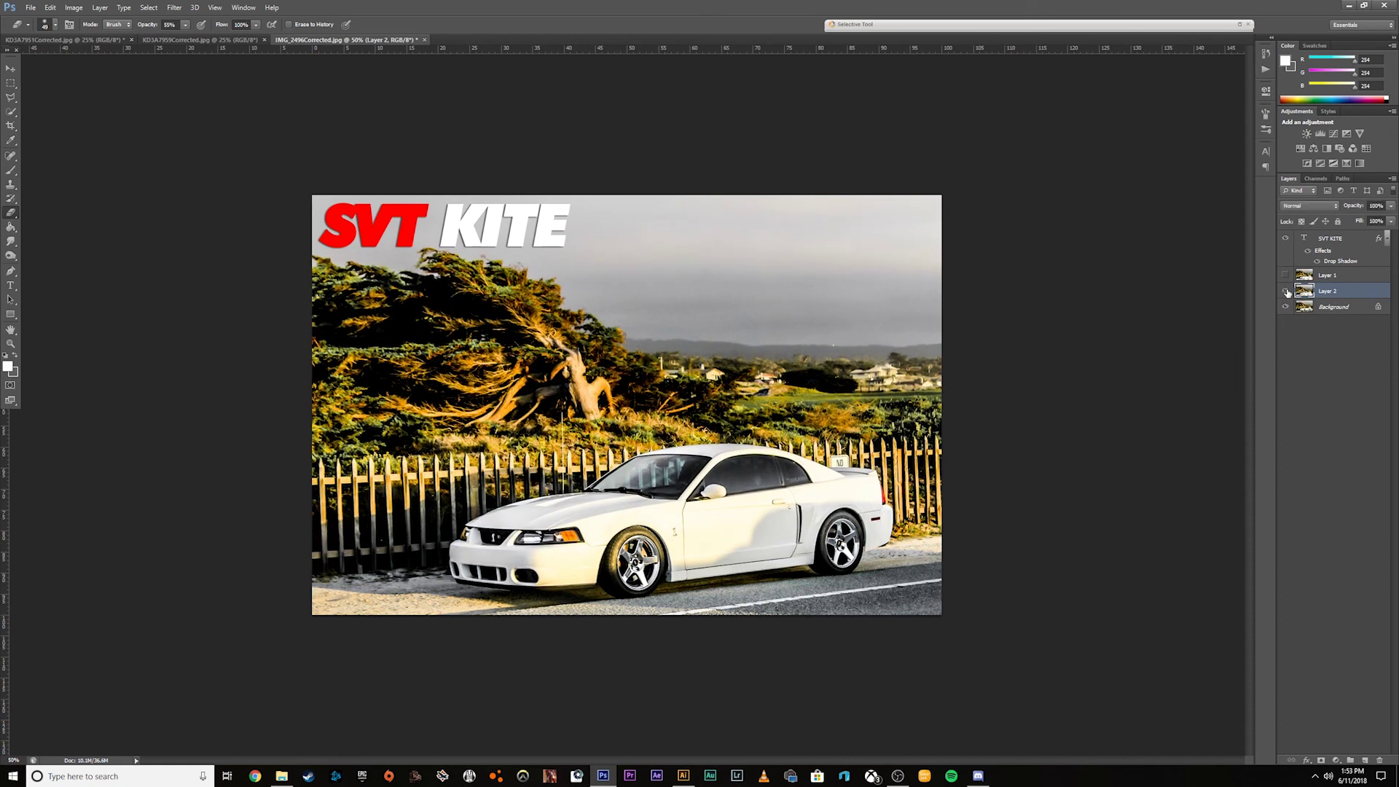